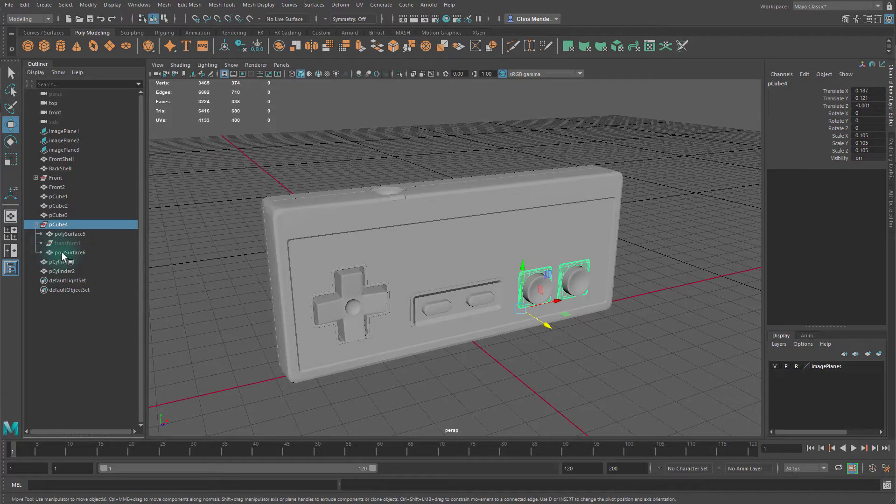
Move polySurface5 and polySurface6 out of the pCube4 group to the top level of the scene hierarchy
click(61, 251)
ctrl+click(63, 234)
drag(63, 233, 58, 219)
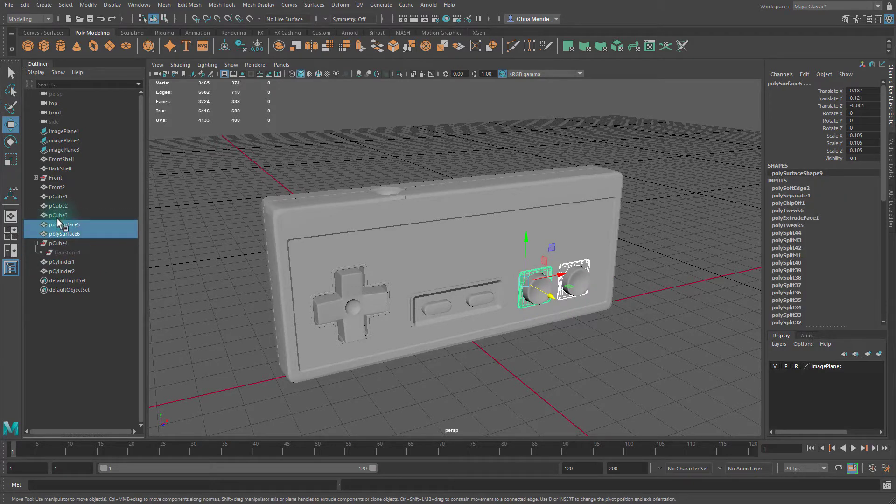
Move polySurface4 out of the nested Front hierarchy to the top level, directly below Front2
click(36, 177)
click(41, 187)
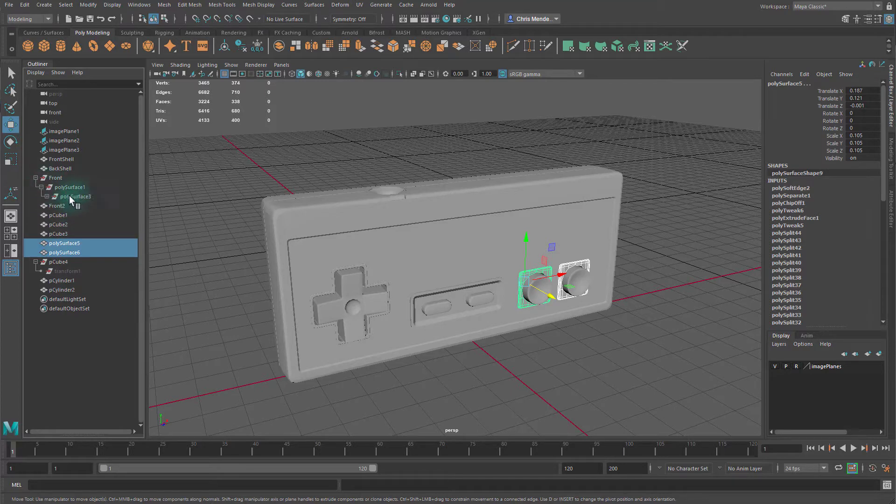
click(47, 196)
click(77, 206)
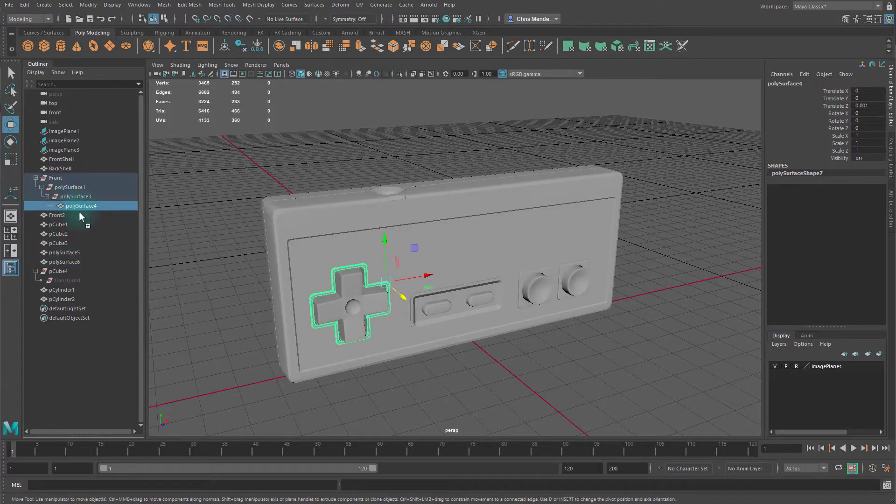
middle_drag(79, 212, 74, 220)
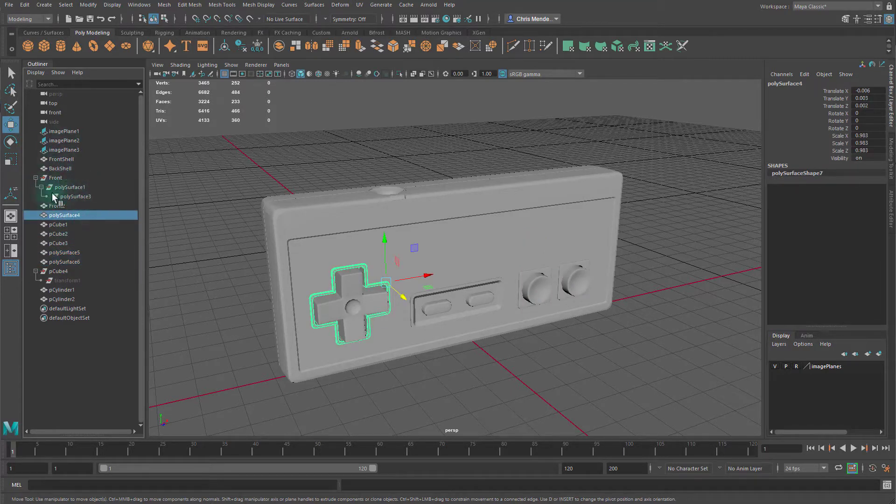
Delete the construction history of all objects and remove the leftover Front group
click(24, 5)
mouse_move(69, 128)
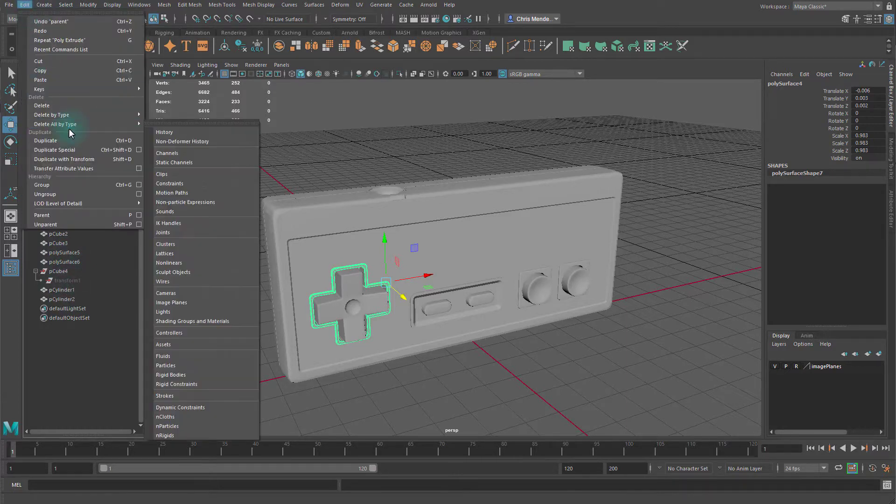
click(164, 132)
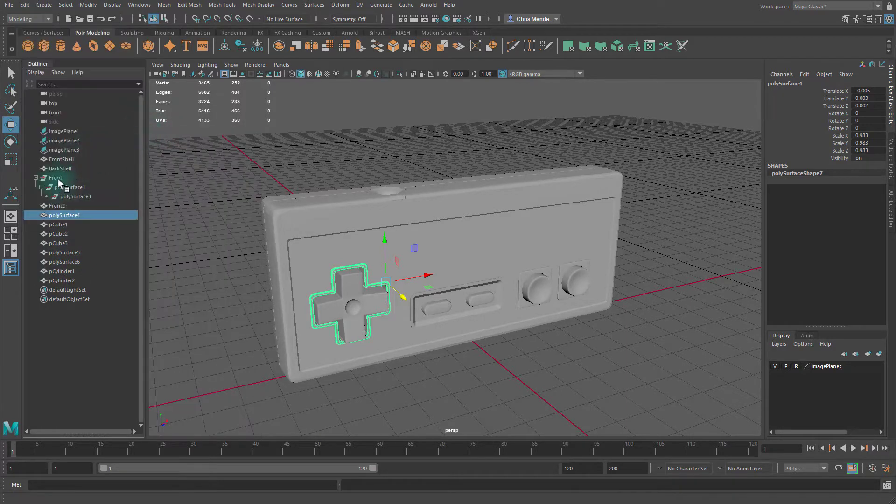
click(58, 178)
key(Delete)
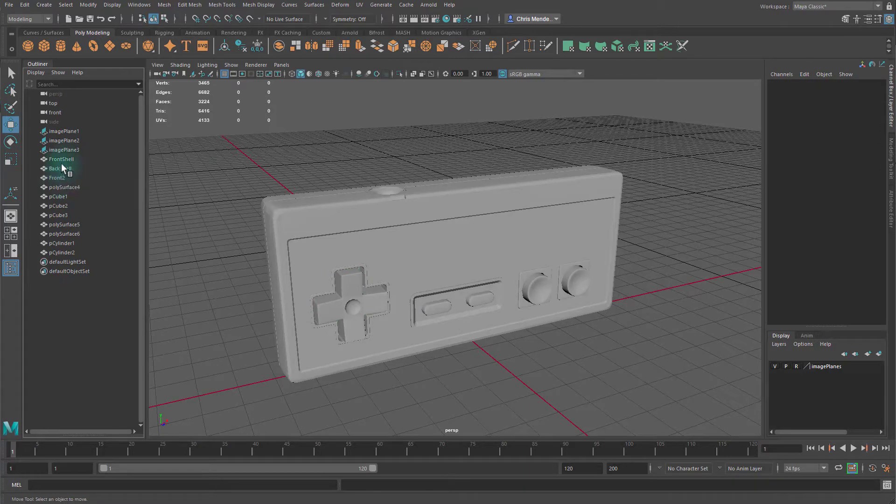
Check the FrontShell and BackShell objects and rename Front2 as frontplate
click(64, 159)
click(66, 169)
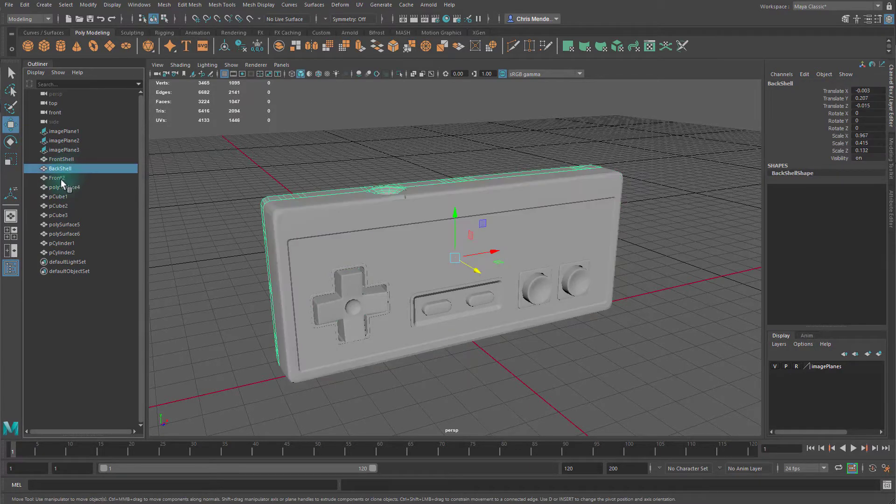
click(61, 178)
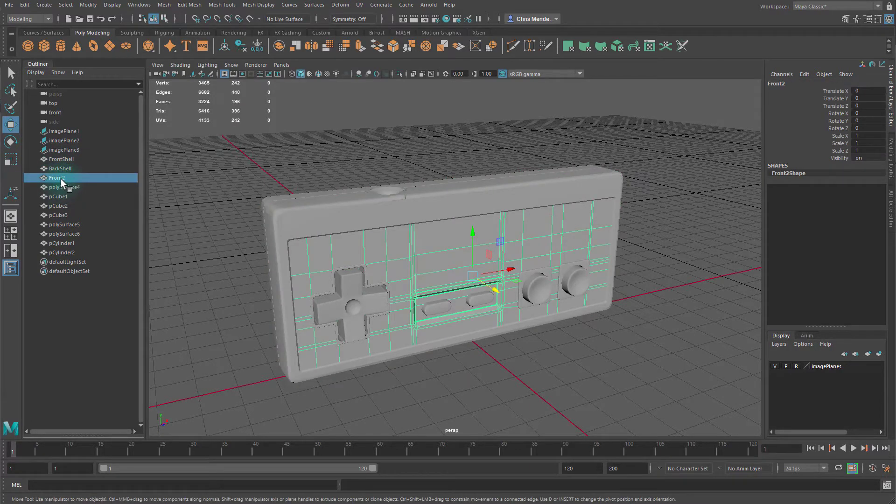
double_click(61, 178)
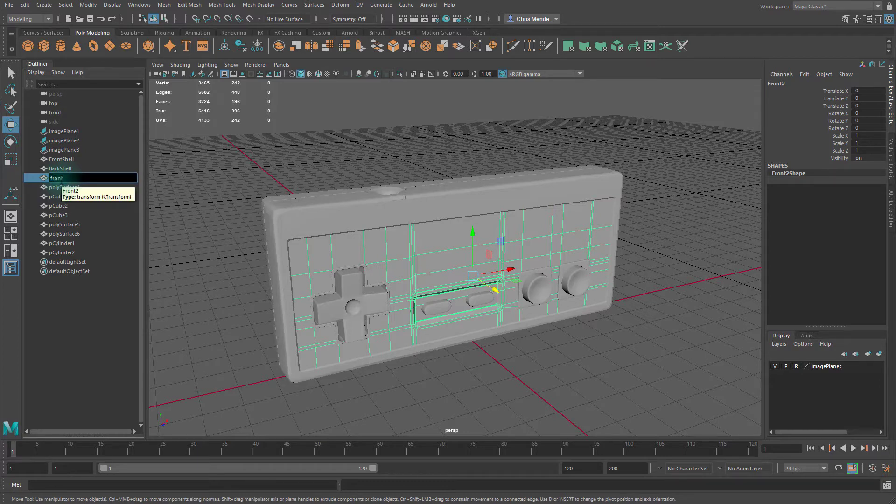
text(frontplate)
key(Return)
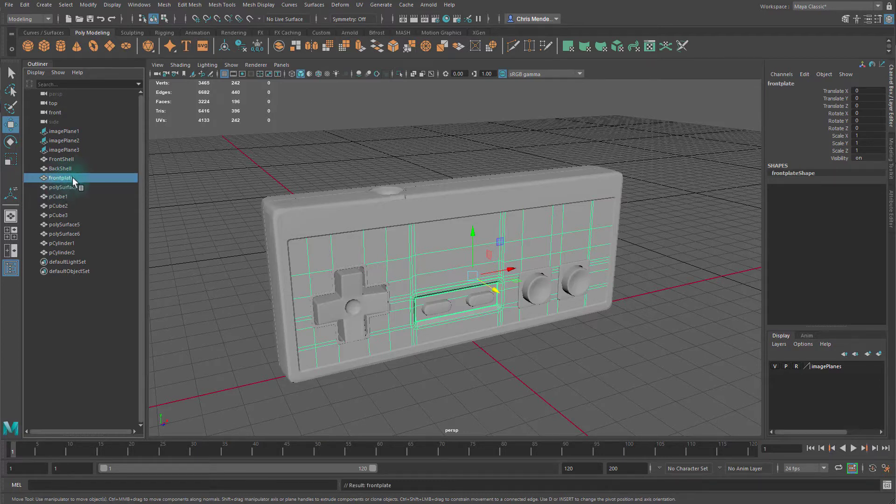
Rename polySurface4 as dpadFrame and pCube1 as dpad
click(72, 187)
double_click(69, 188)
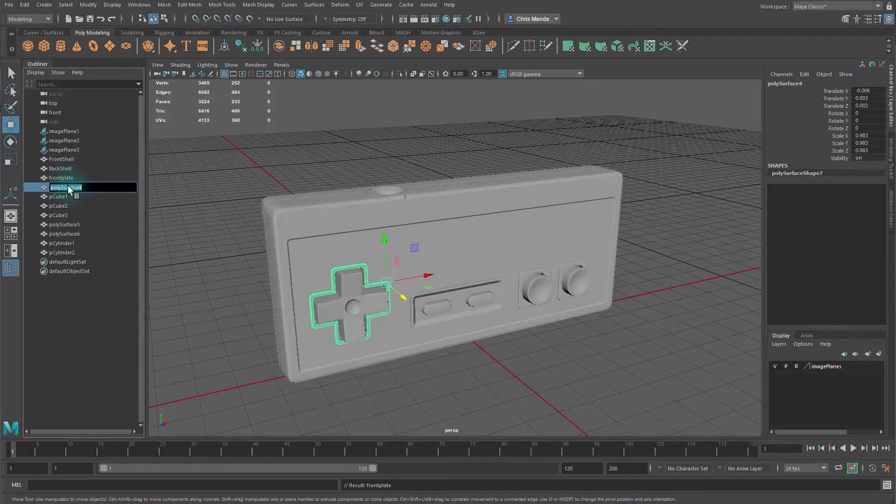
text(dpadFrame)
key(Return)
click(64, 196)
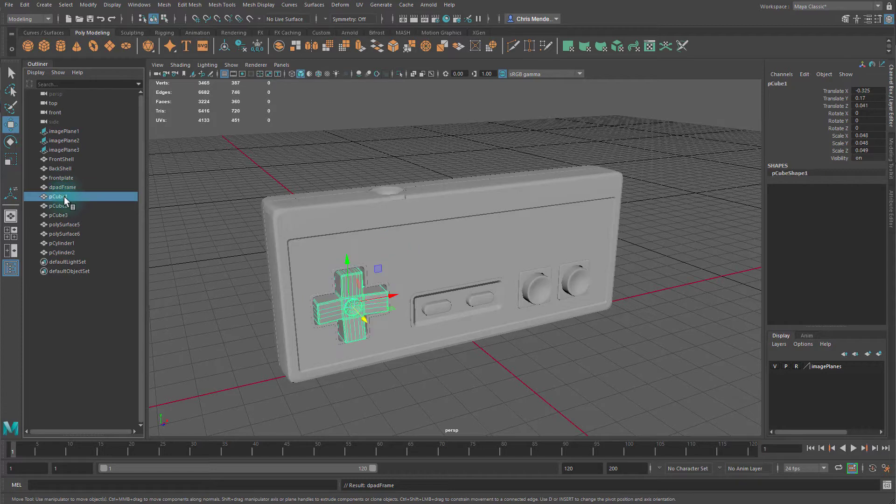
double_click(64, 197)
text(dpad)
key(Return)
Rename the two pill-shaped middle buttons, pCube2 as select and pCube3 as start
click(65, 206)
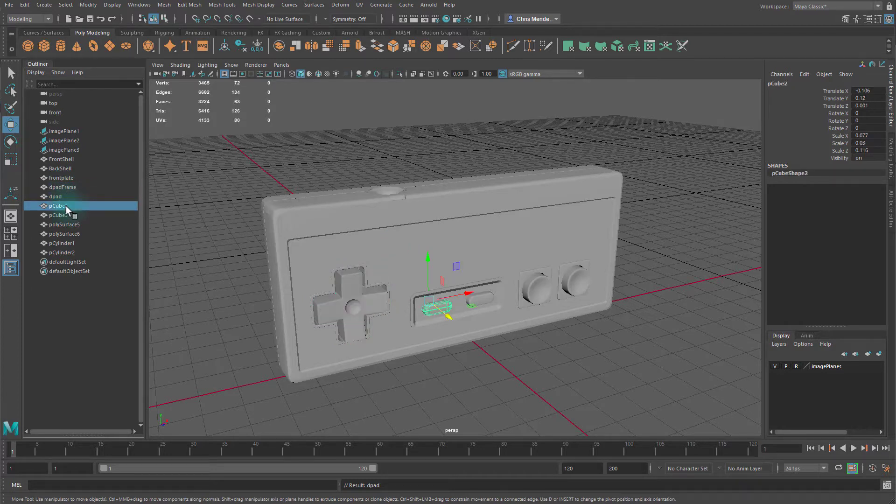
double_click(65, 205)
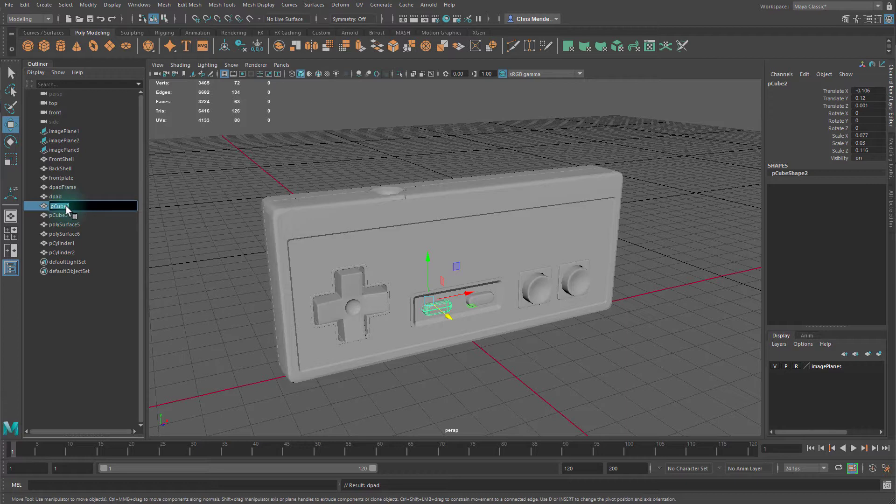
text(select)
key(Return)
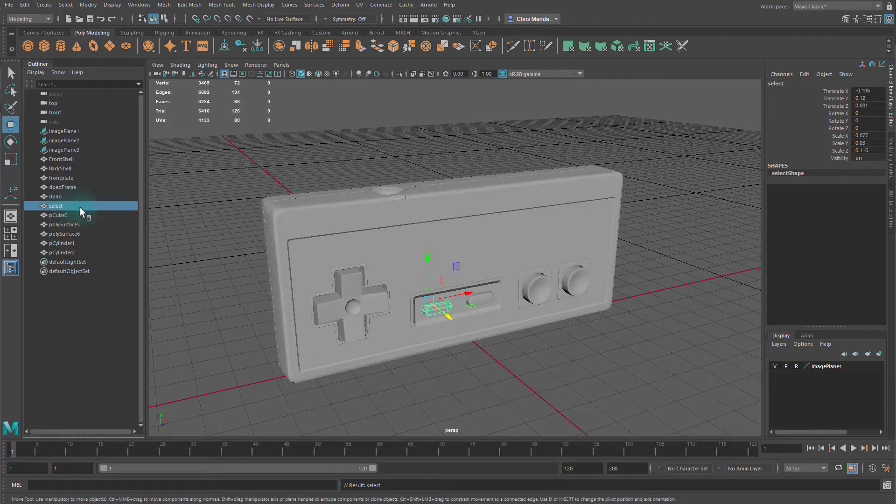
click(63, 216)
double_click(62, 215)
text(st)
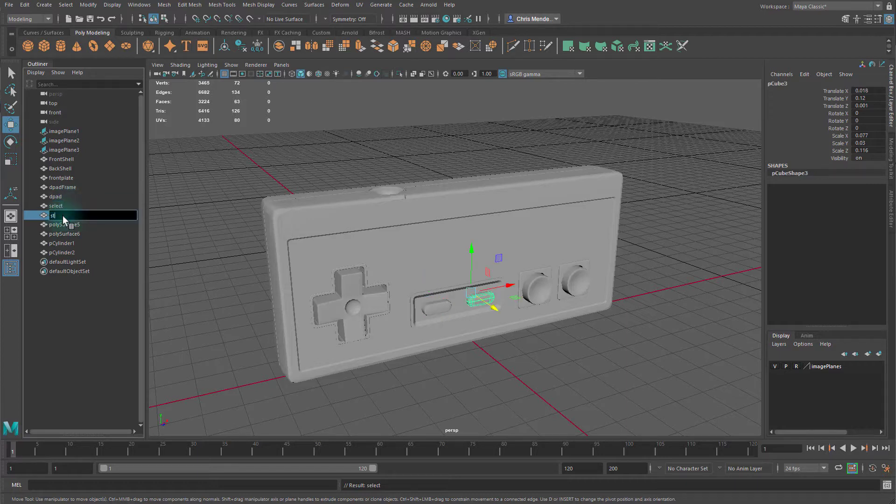
text(art)
key(Return)
Rename the square frames around the round buttons, polySurface5 as bFrame and polySurface6 as aFrame
click(57, 222)
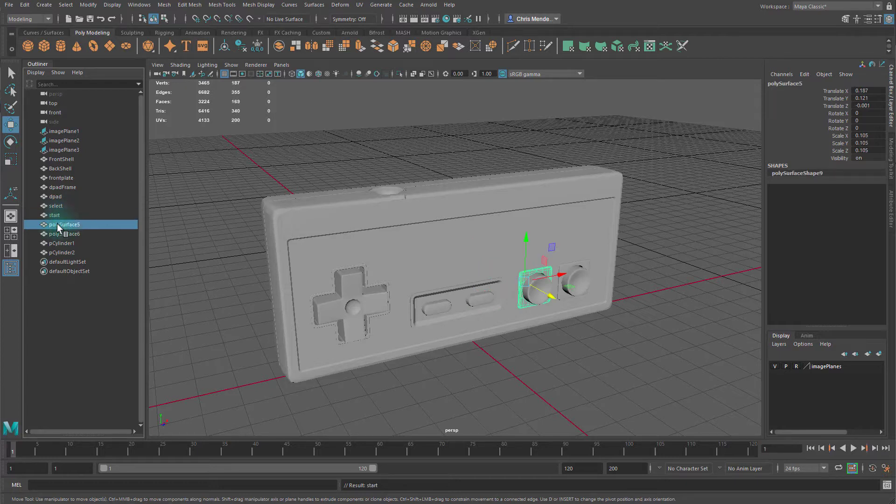
double_click(57, 223)
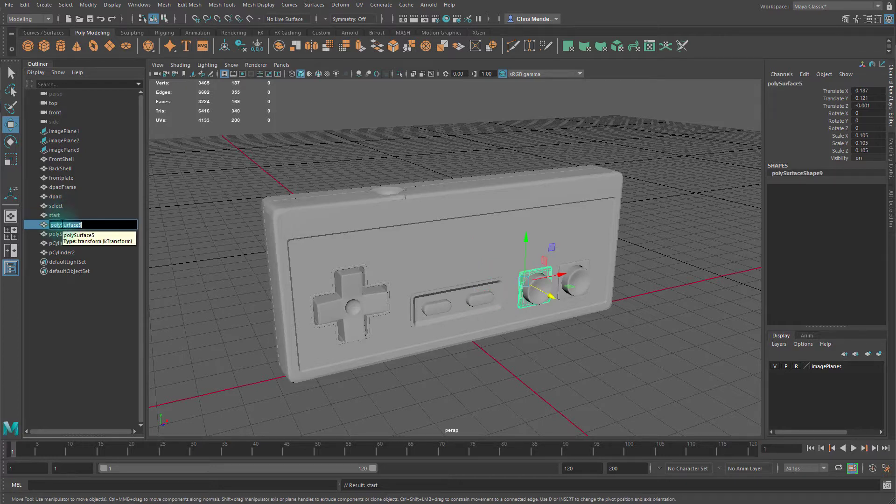
text(bFrame)
key(Return)
click(61, 234)
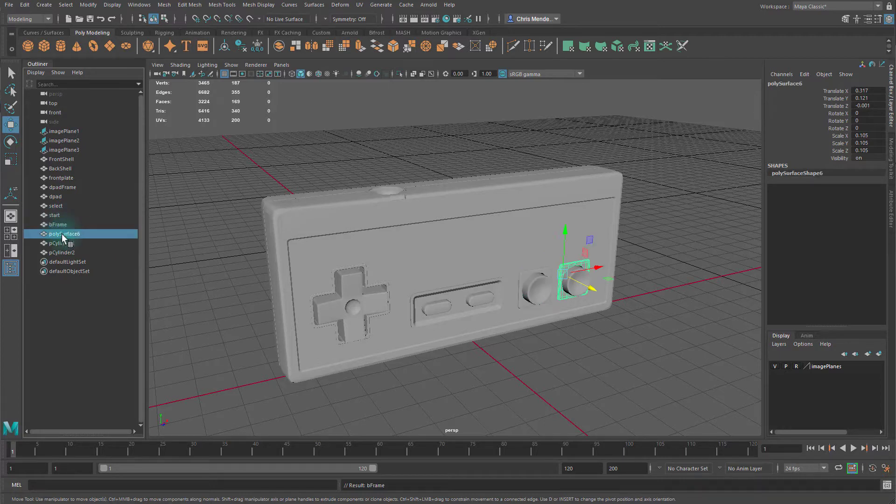
double_click(62, 233)
text(aFrame)
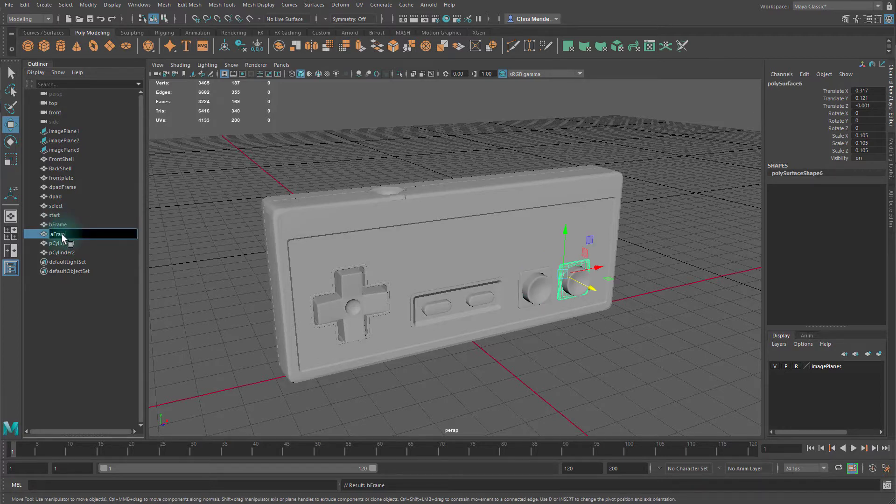
key(Return)
Rename the round buttons, pCylinder1 as b and pCylinder2 as a
click(62, 243)
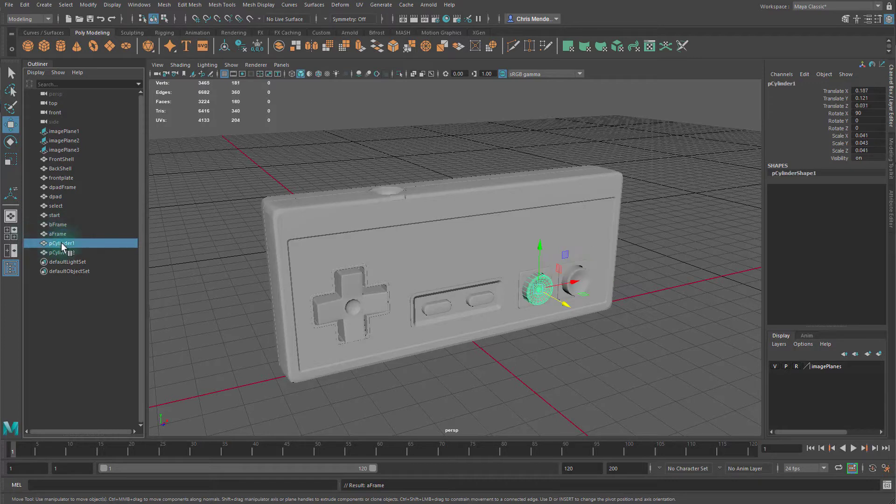
double_click(61, 243)
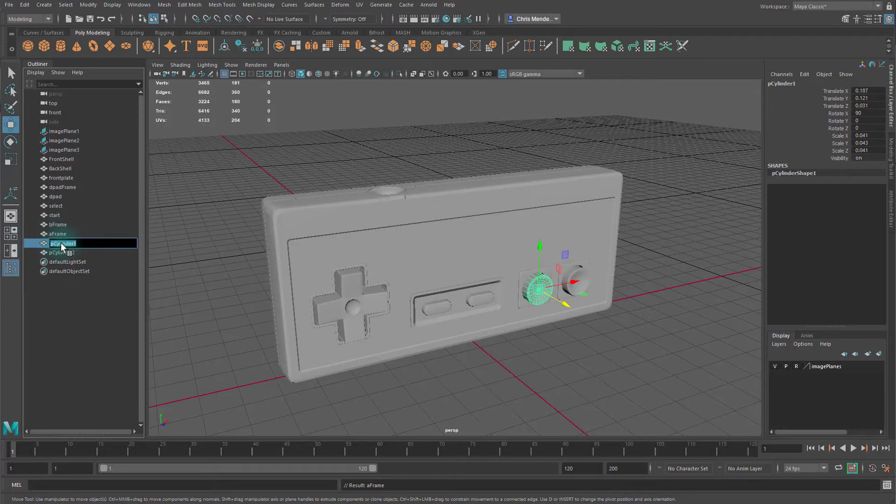
text(b)
click(60, 252)
double_click(60, 252)
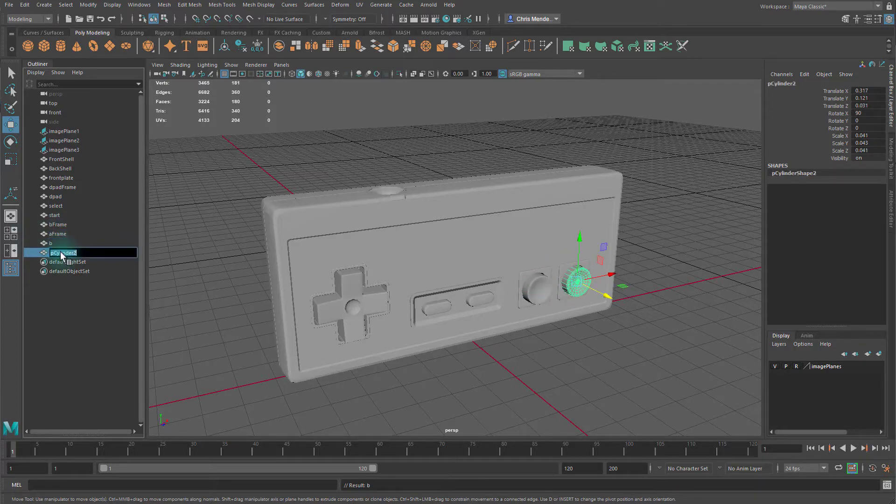
text(a)
click(96, 234)
Group all controller parts from FrontShell to a and name the group Controller_high
click(67, 156)
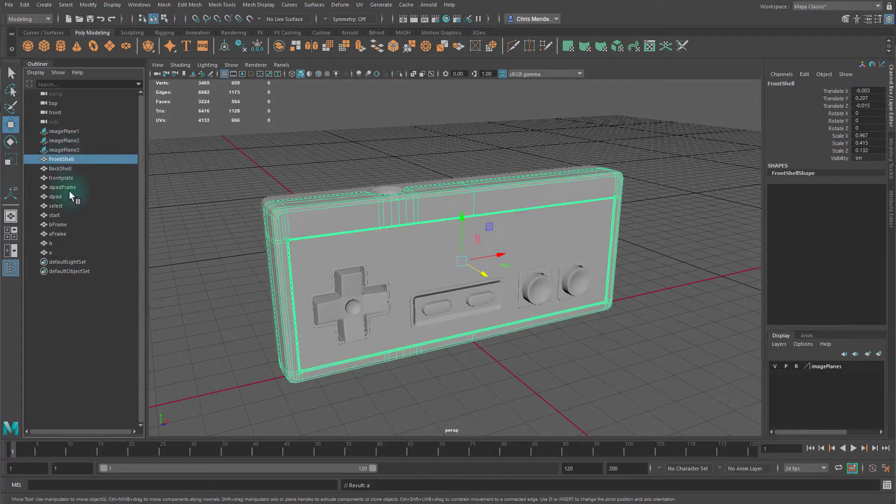
shift+click(58, 251)
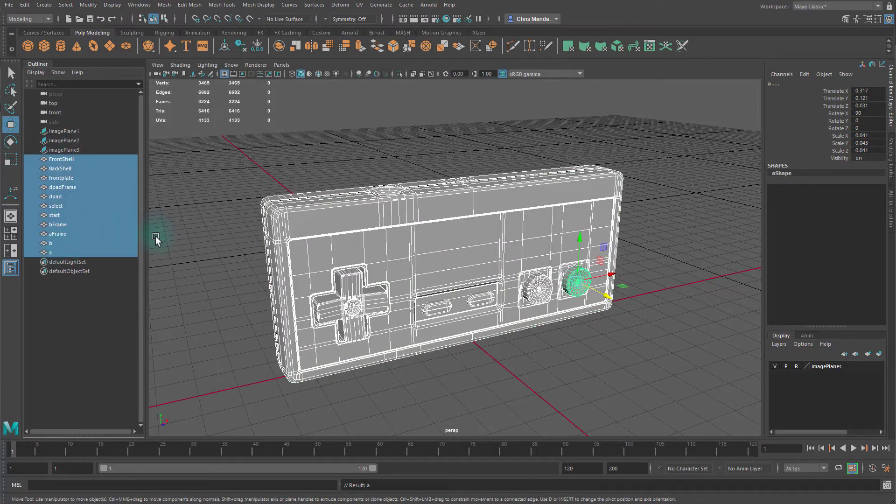
key(ctrl+g)
double_click(60, 160)
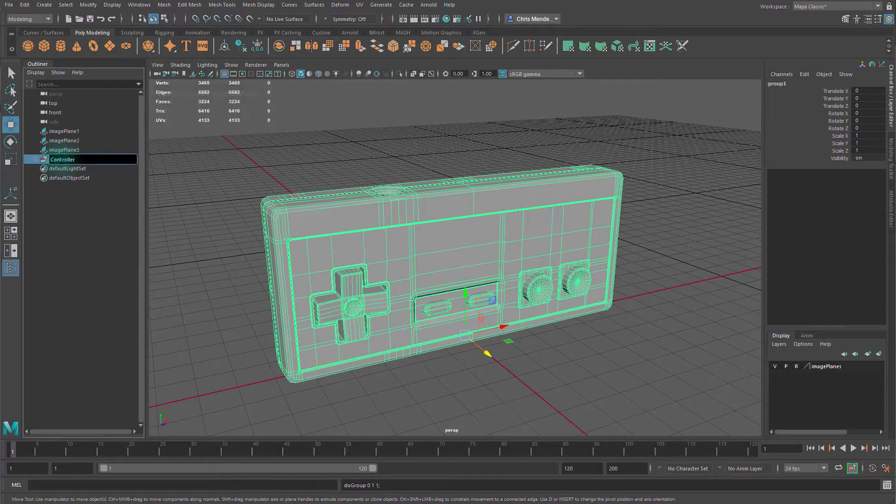
text(hig)
key(Return)
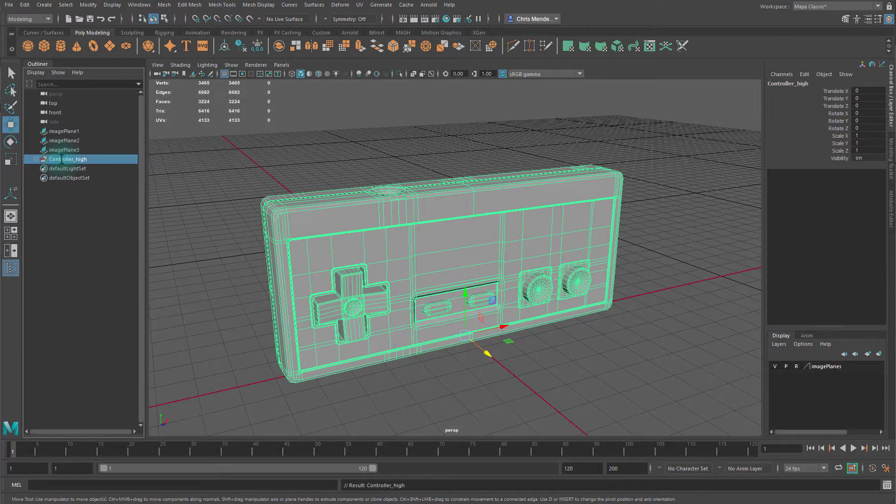
Isolate the FrontShell object of the Controller_high group in the perspective view
click(570, 374)
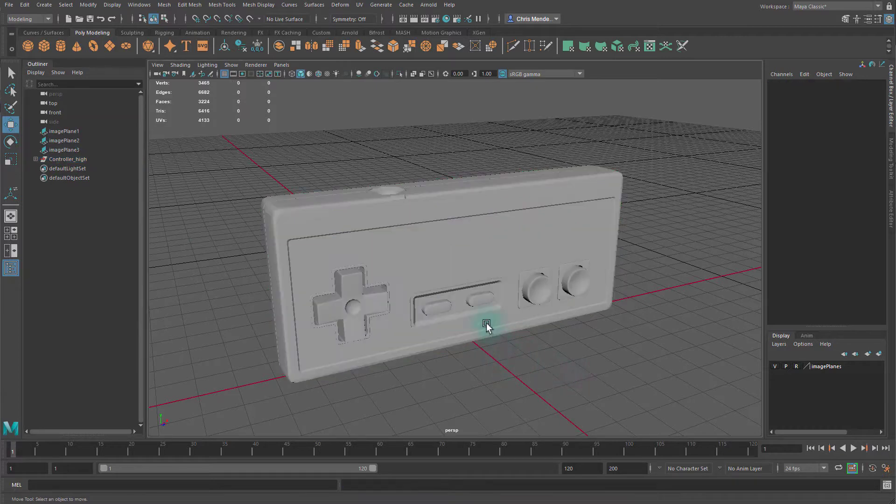
click(435, 227)
click(436, 206)
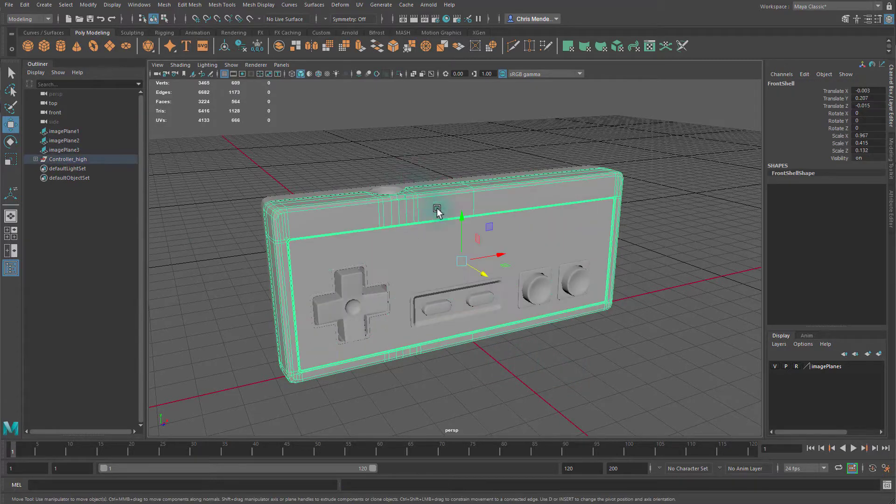
key(f)
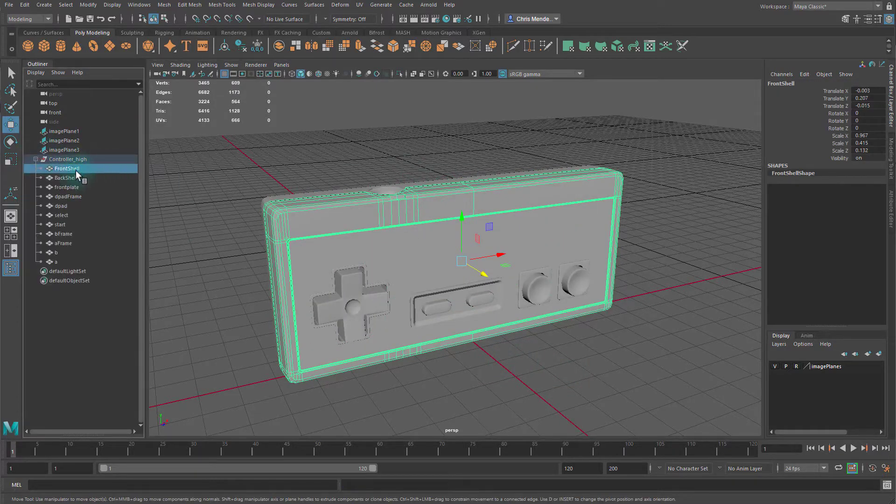
key(ctrl+1)
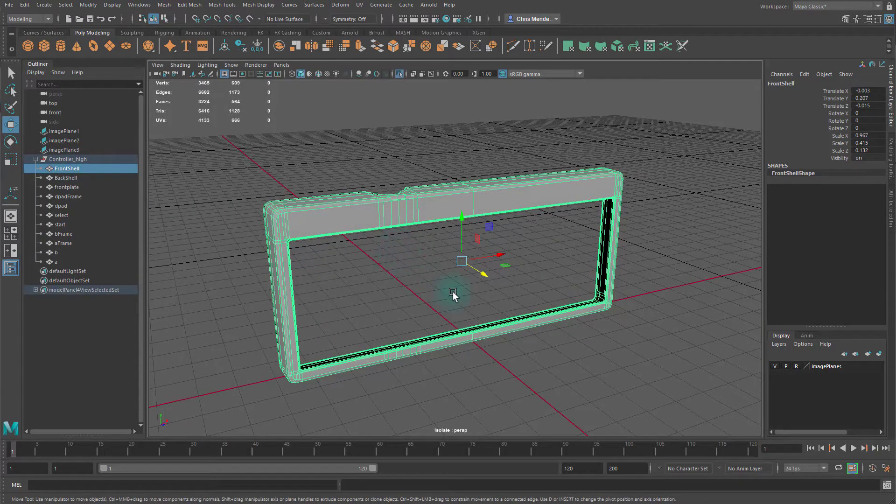
Turn on smooth mesh preview for FrontShell and inspect the smoothed cable notch and edges with nothing selected
alt+drag(426, 266, 480, 300)
scroll(436, 279, up, 5)
key(3)
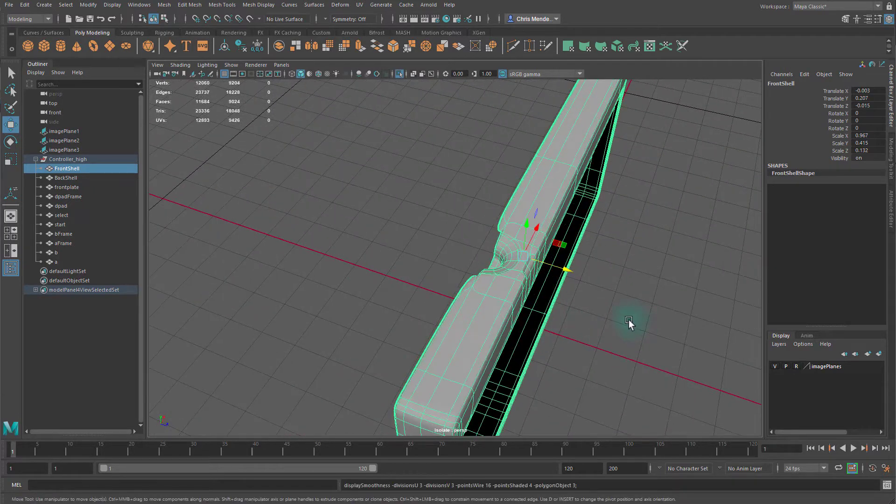
key(q)
click(606, 307)
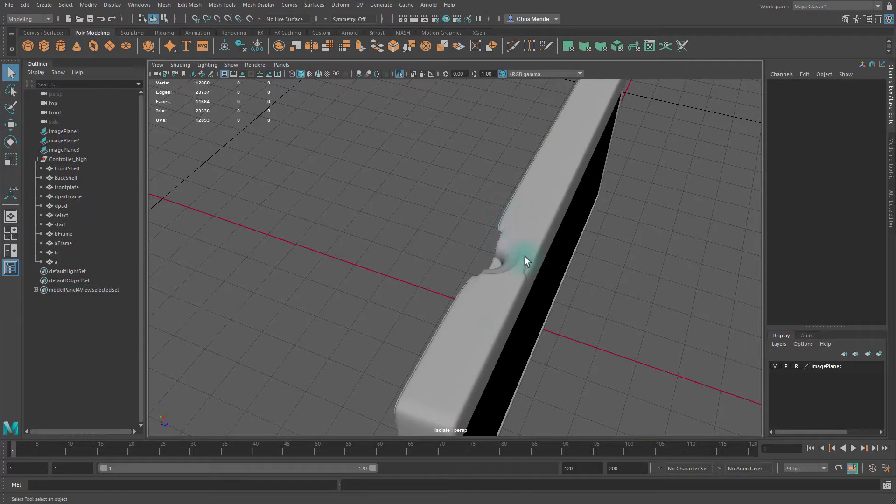
alt+drag(558, 317, 514, 300)
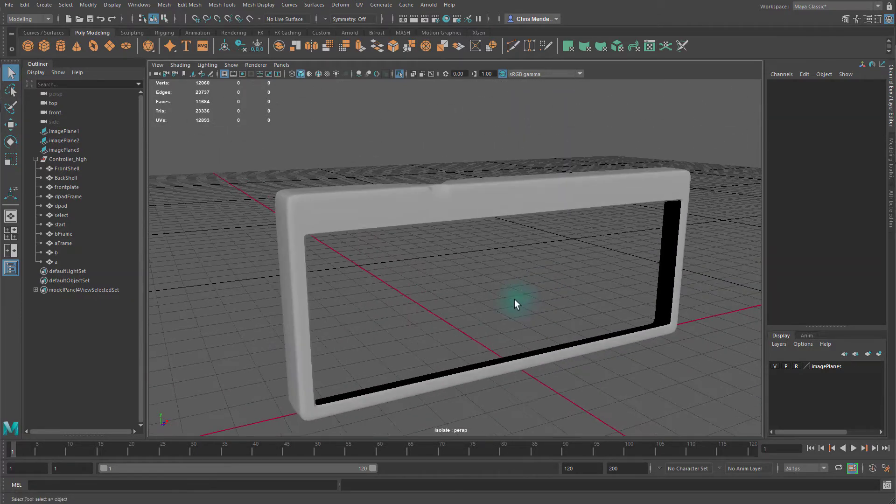
Select FrontShell in the front view and display it unsmoothed in the maximized perspective view
key(space)
key(space)
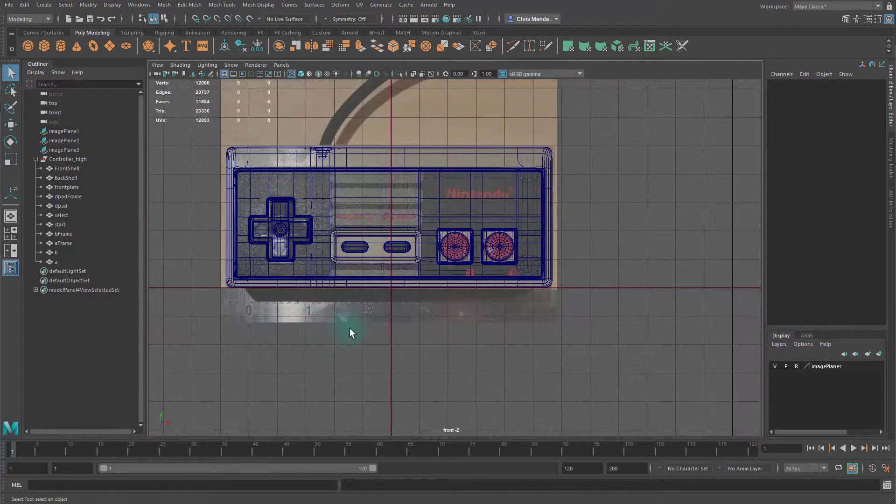
click(551, 155)
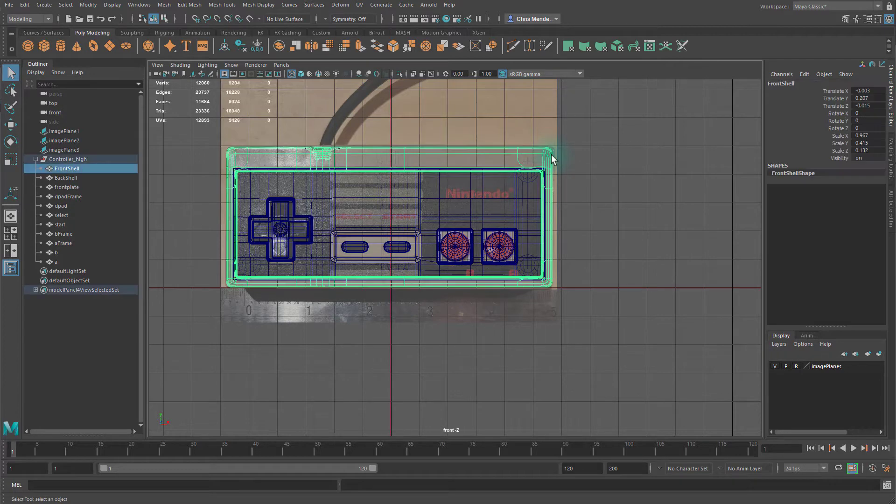
key(ctrl+1)
key(ctrl+1)
key(space)
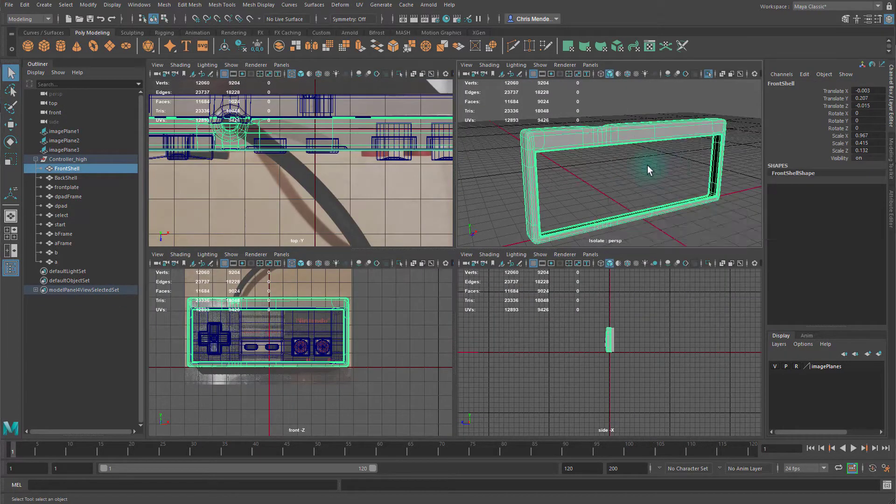
key(space)
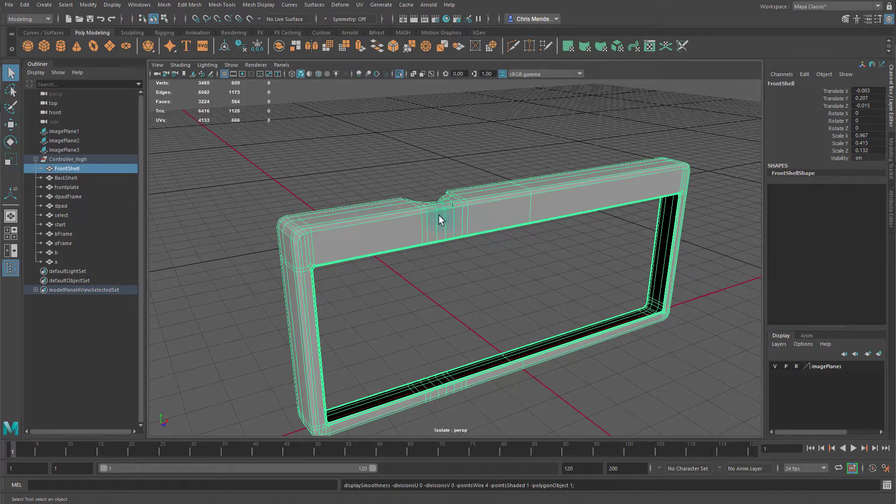
Select the edge loop along FrontShell's thin lip at the back rim, checking that it follows the cable notch
alt+right_drag(439, 215, 608, 254)
alt+drag(609, 254, 524, 160)
alt+middle_drag(524, 160, 503, 162)
alt+drag(503, 162, 516, 170)
key(F10)
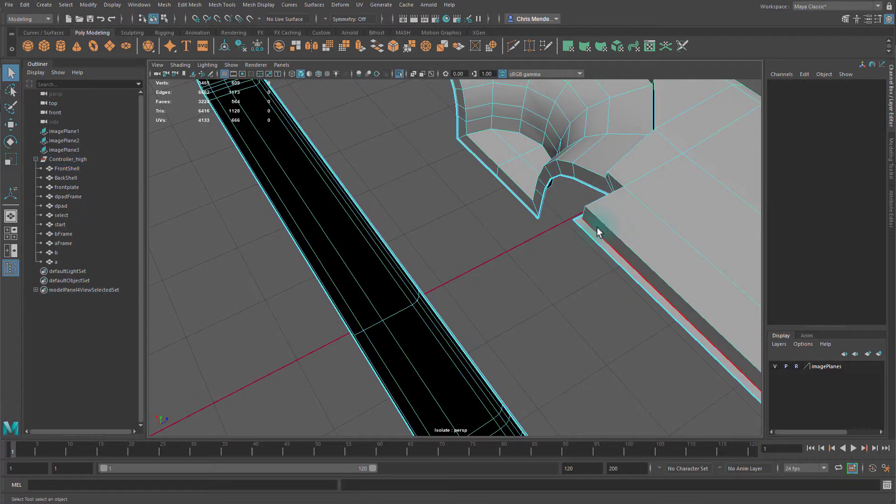
alt+drag(596, 228, 536, 244)
scroll(490, 172, up, 5)
alt+middle_drag(489, 173, 479, 160)
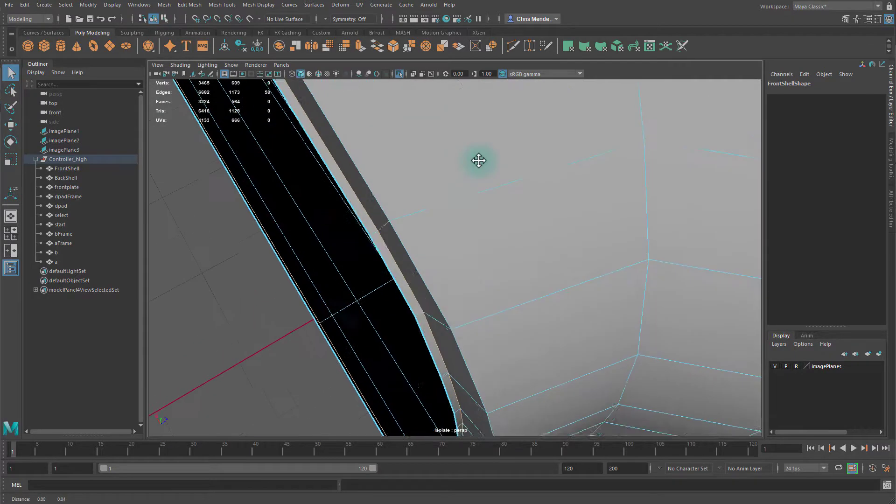
scroll(479, 161, down, 3)
alt+drag(488, 168, 578, 208)
scroll(516, 180, down, 3)
scroll(540, 223, up, 4)
scroll(540, 223, down, 4)
scroll(540, 204, down, 1)
scroll(541, 203, up, 3)
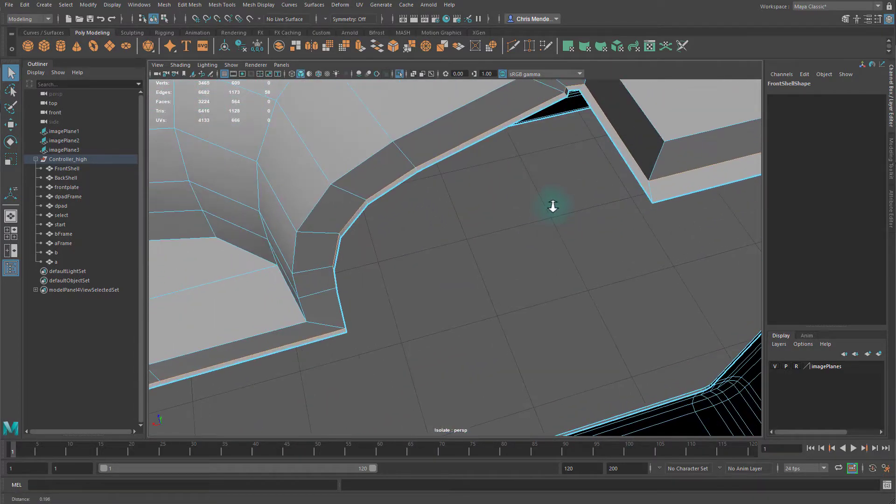
scroll(552, 206, down, 3)
scroll(560, 230, down, 3)
Adjust the edge selection on FrontShell to include the remaining rim edges around the cable notch and its stepped corners
alt+drag(560, 240, 416, 198)
scroll(593, 243, up, 2)
scroll(560, 234, up, 3)
ctrl+click(454, 212)
alt+drag(341, 205, 450, 199)
alt+right_drag(450, 200, 512, 200)
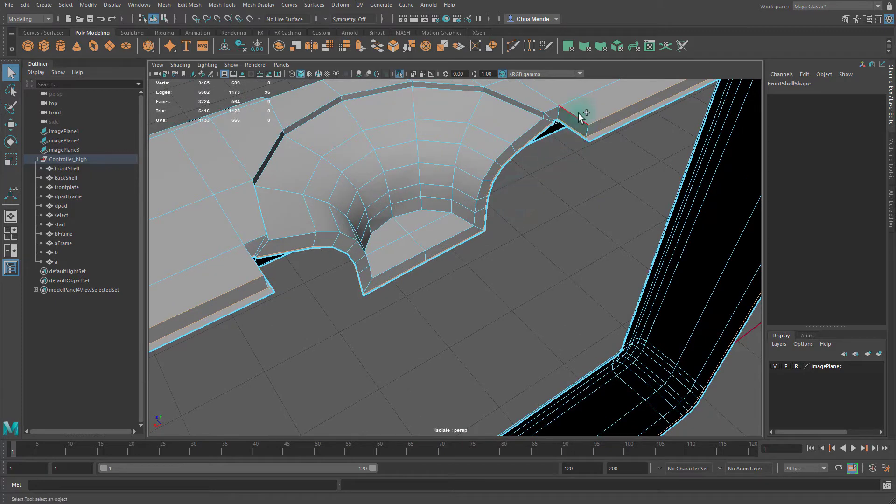
ctrl+click(555, 115)
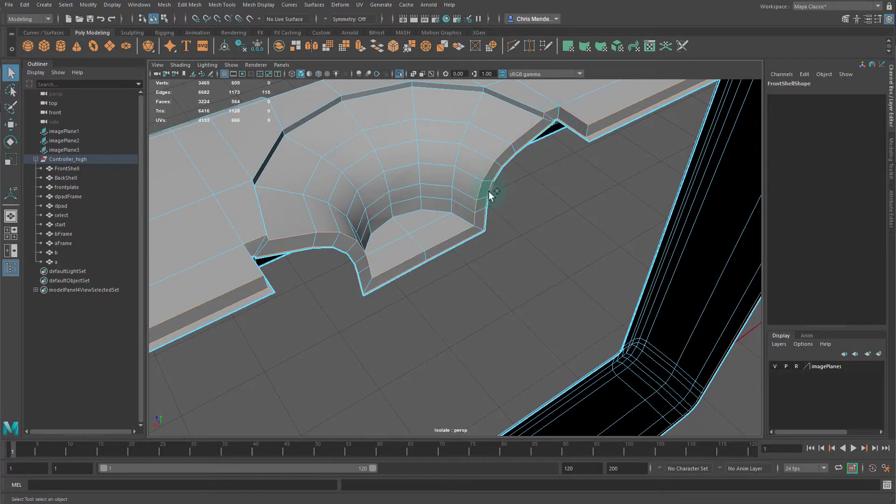
alt+drag(350, 240, 309, 166)
shift+click(299, 158)
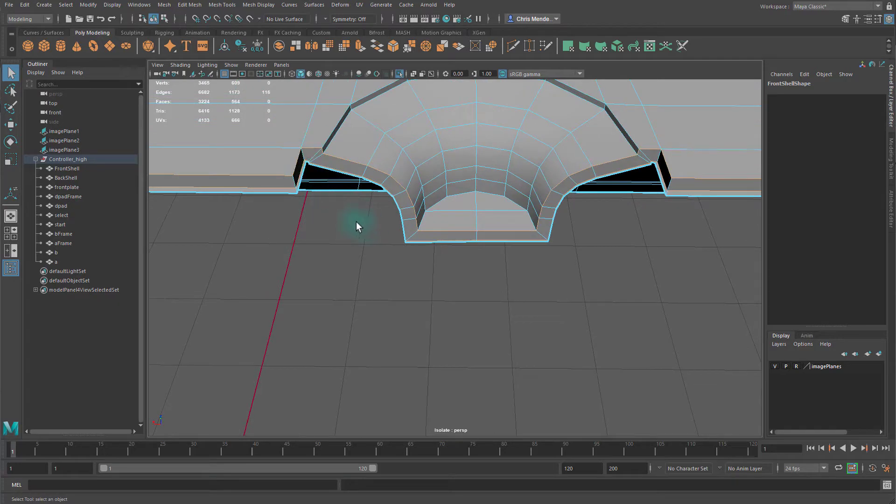
alt+right_drag(391, 224, 314, 241)
alt+right_drag(369, 248, 440, 227)
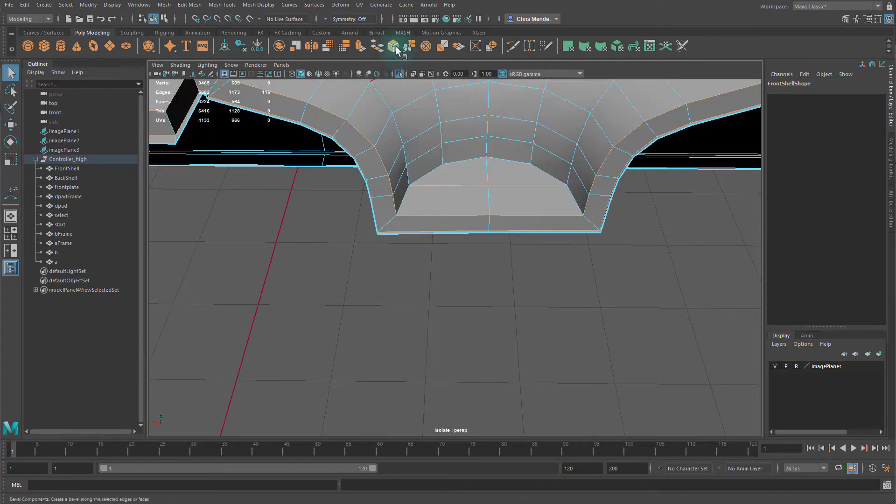
Bevel the selected rim edges with Chamfer off and return to object mode
click(395, 50)
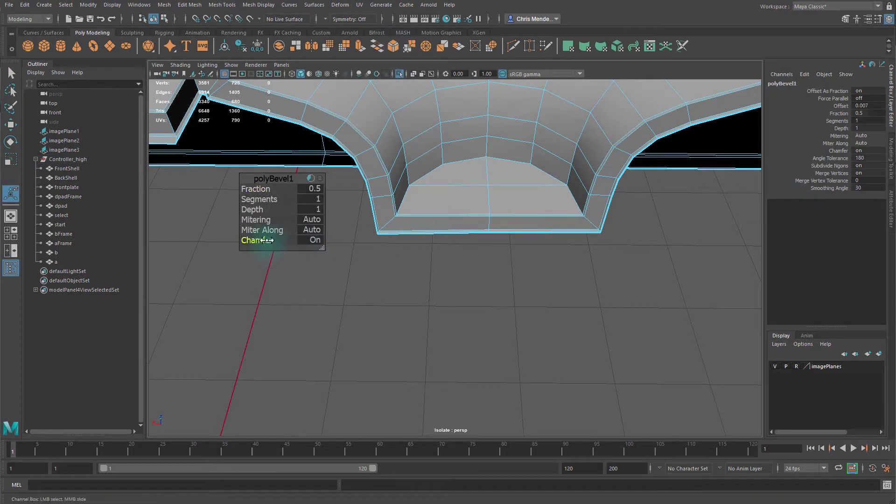
drag(266, 239, 186, 242)
alt+middle_drag(401, 277, 415, 280)
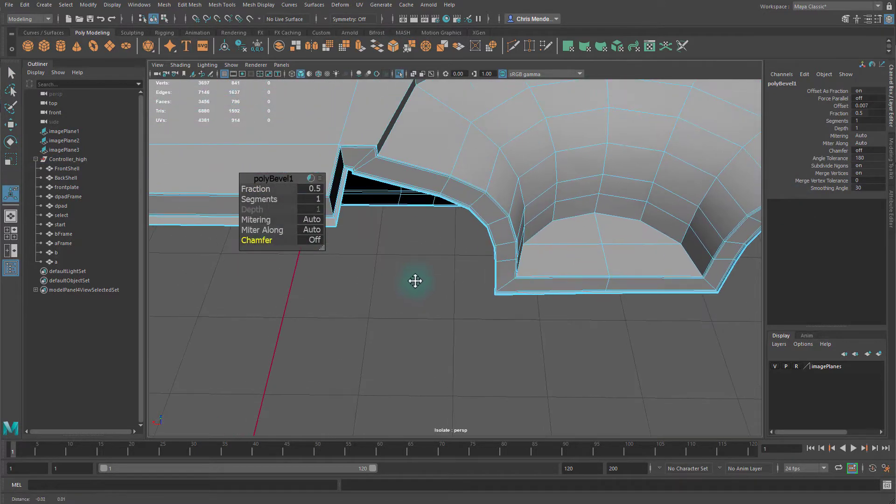
right_drag(438, 195, 539, 186)
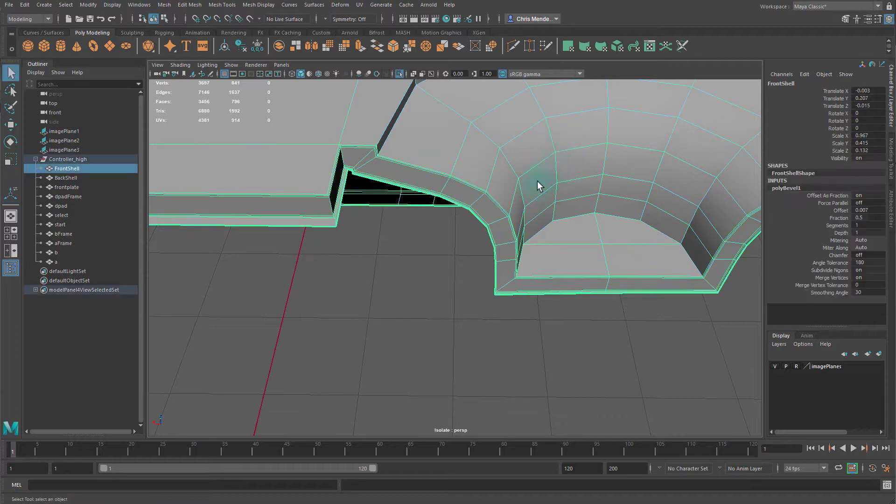
Preview FrontShell smoothed, inspect the beveled rim and cable notch deselected, and return to the unsmoothed display
key(3)
click(446, 331)
alt+right_drag(571, 337, 531, 328)
alt+drag(531, 328, 542, 320)
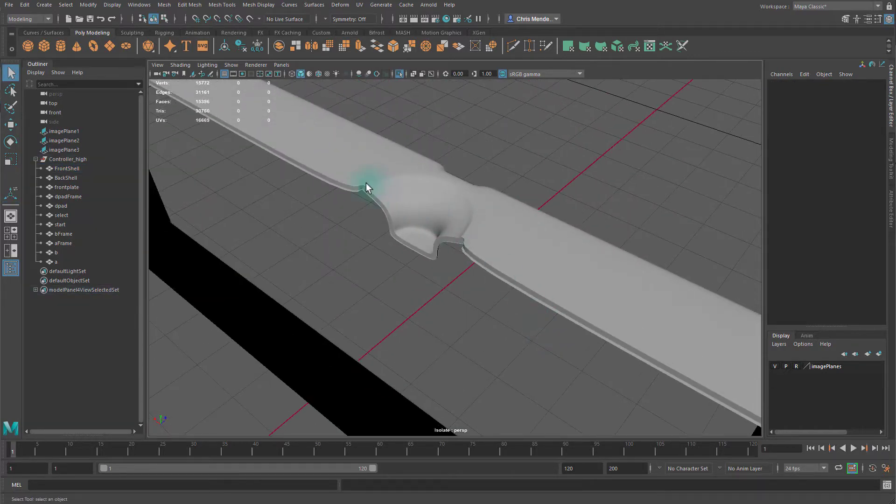
click(427, 211)
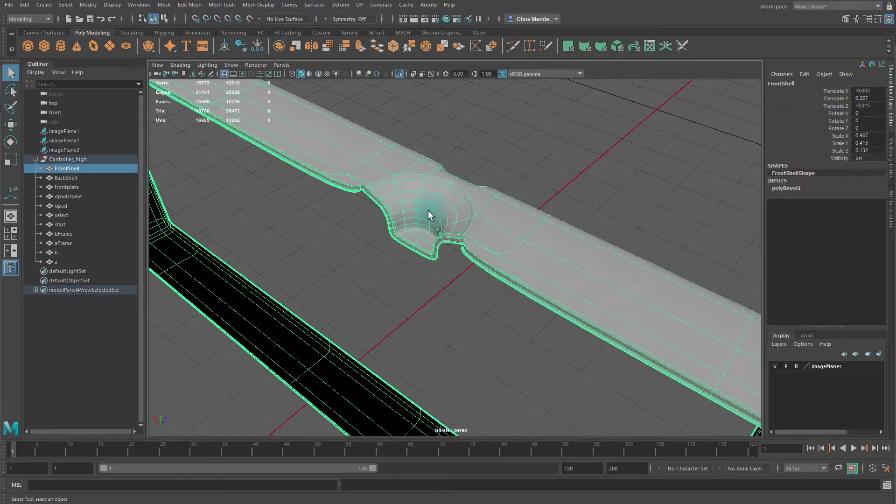
key(1)
Insert supporting edge loops on both sides of the outer stepped corner at one end of the cable notch
scroll(380, 249, up, 5)
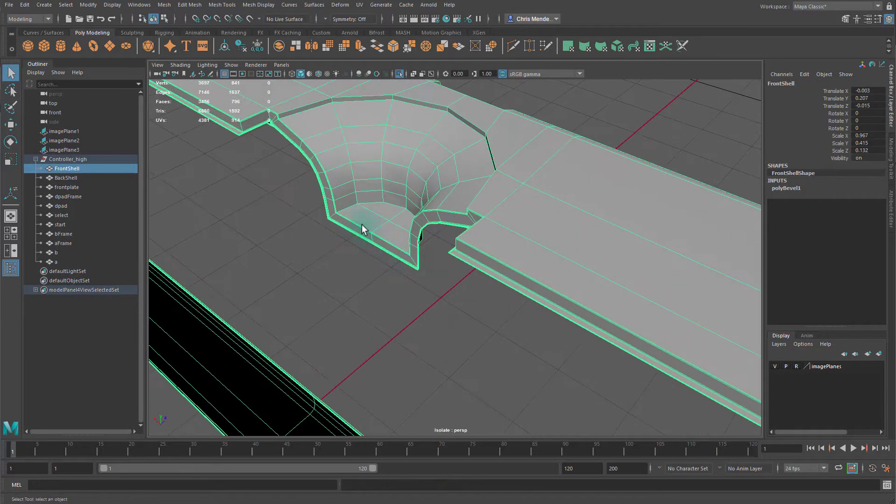
alt+middle_drag(240, 155, 393, 236)
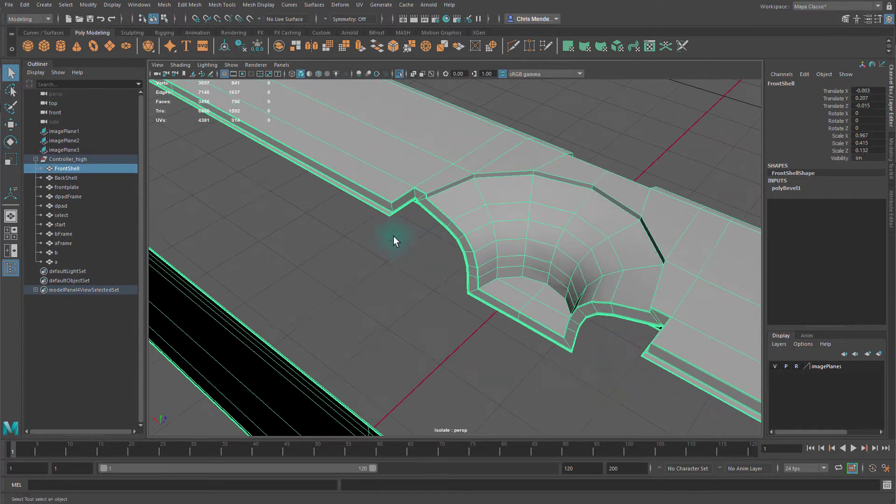
scroll(391, 225, up, 6)
alt+middle_drag(305, 91, 391, 218)
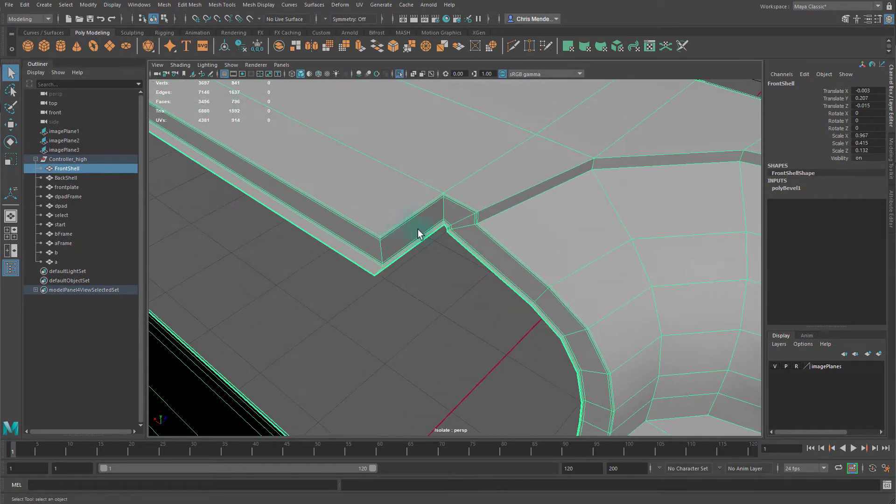
key(ctrl+shift+x)
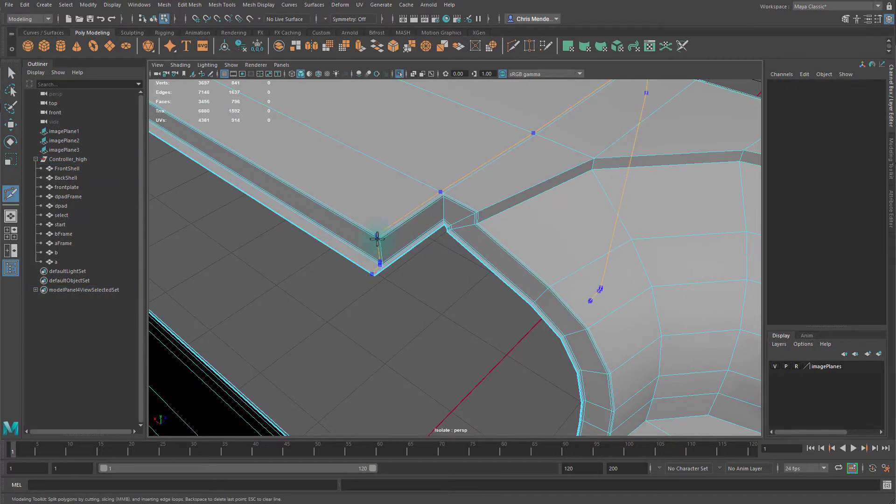
key(Return)
ctrl+click(382, 240)
key(3)
key(1)
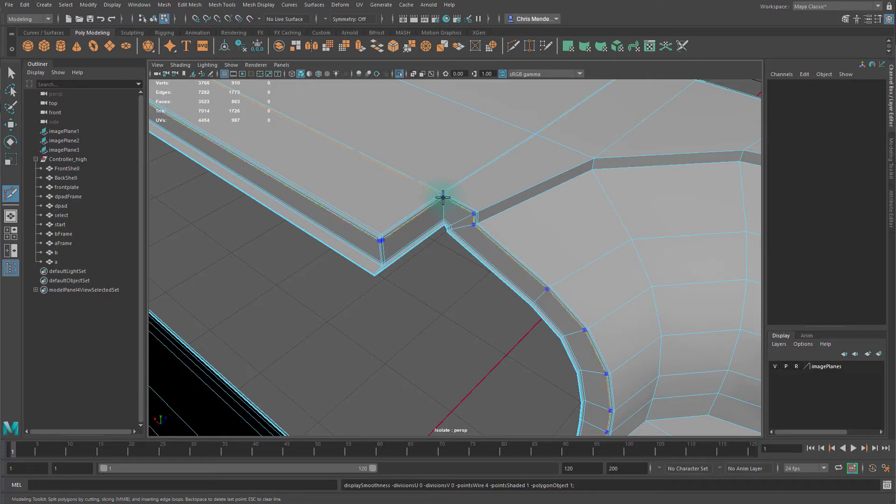
Insert an edge loop at the step's inner corner, and undo the extra loop tried along the recess arc
ctrl+click(443, 198)
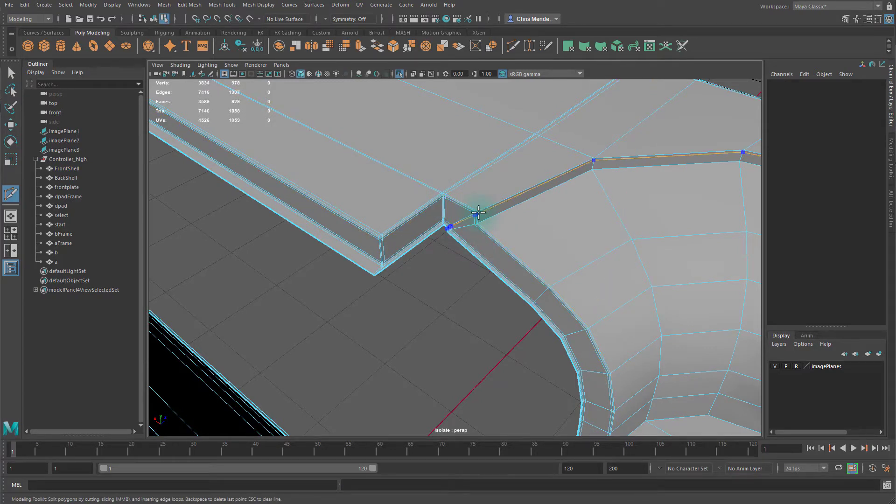
ctrl+click(478, 213)
key(ctrl+z)
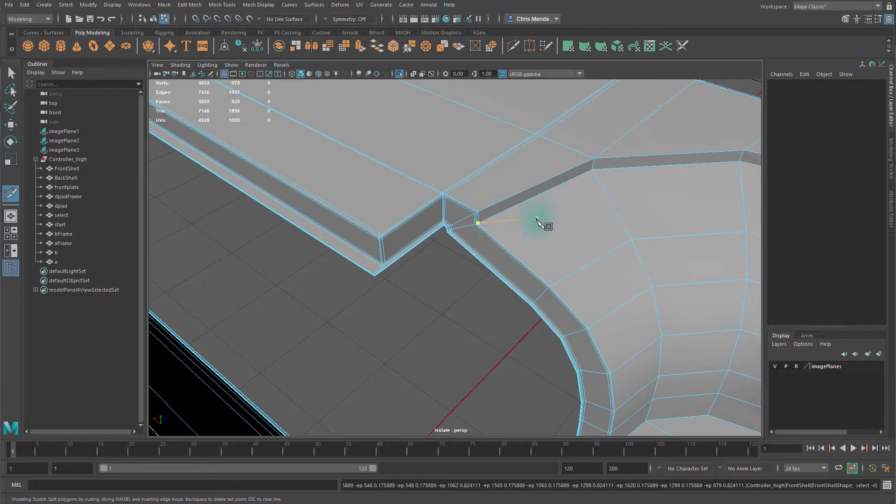
Select the edges along the cable recess's outer arc and its end corners, and bevel them with Chamfer off
key(q)
shift+click(645, 157)
alt+drag(645, 157, 696, 231)
shift+click(642, 198)
alt+middle_drag(696, 231, 560, 181)
scroll(513, 197, up, 3)
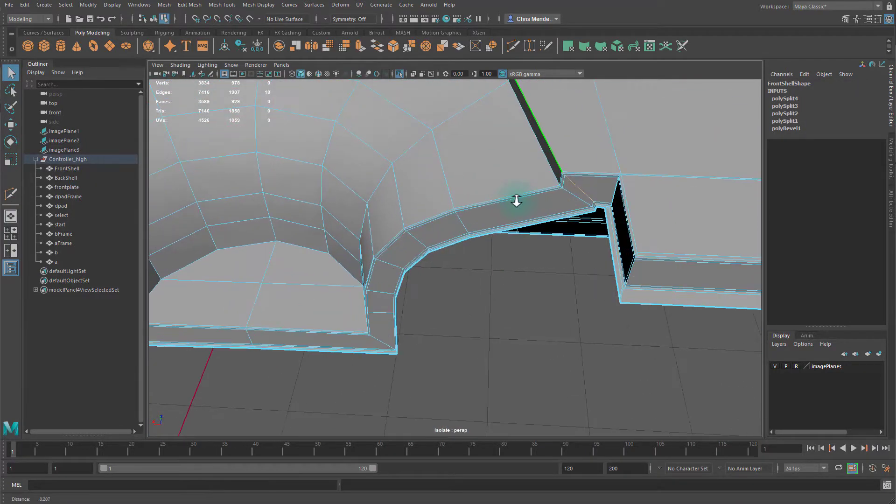
shift+double_click(580, 198)
alt+middle_drag(493, 176, 532, 181)
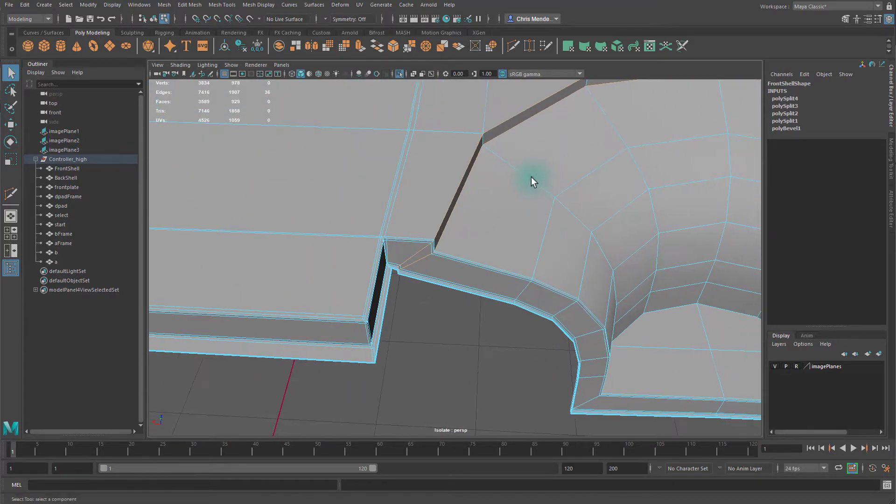
click(392, 45)
click(262, 240)
alt+drag(494, 250, 453, 243)
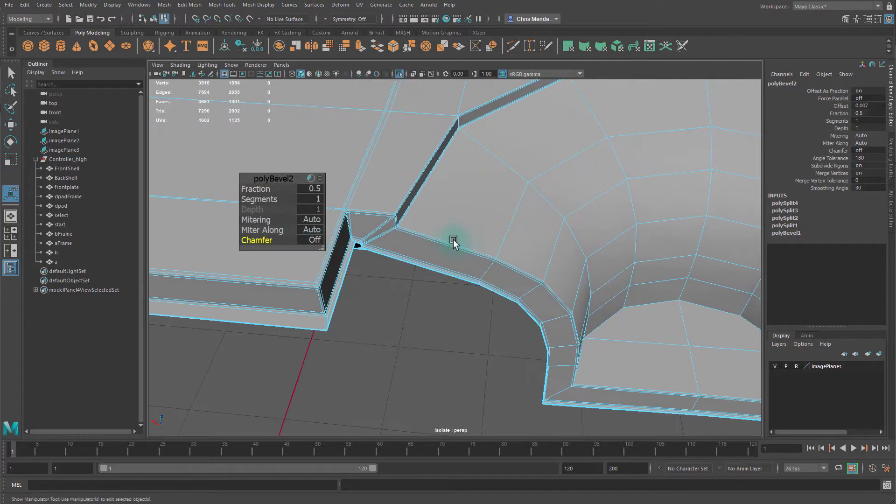
Bevel the edge loop around the cable recess's flat floor with Fraction about 0.088 and Chamfer off, and return to object mode
key(3)
key(f)
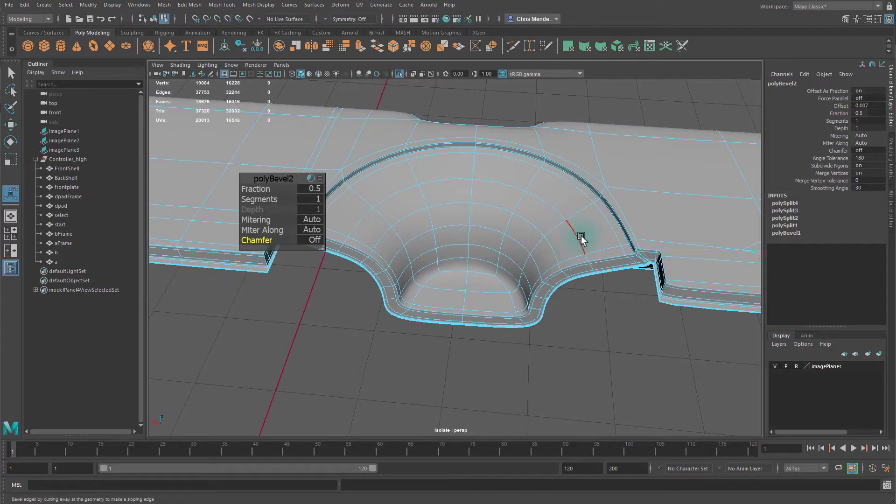
key(1)
double_click(469, 273)
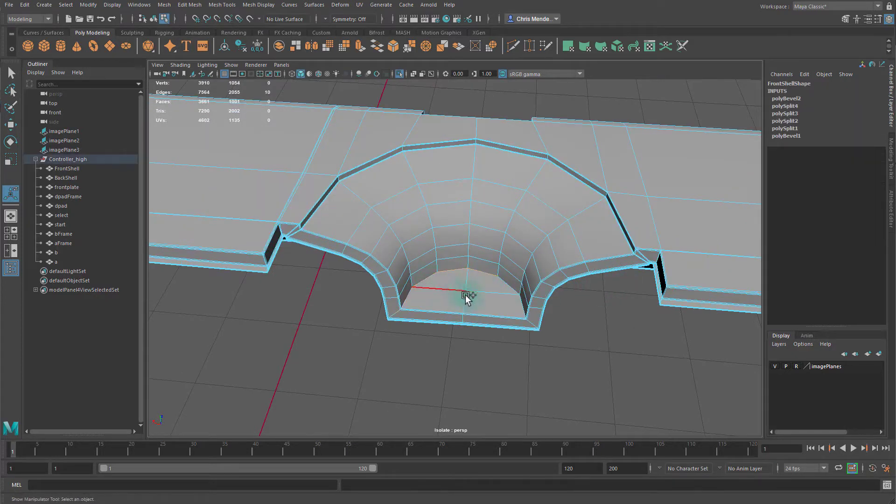
click(393, 46)
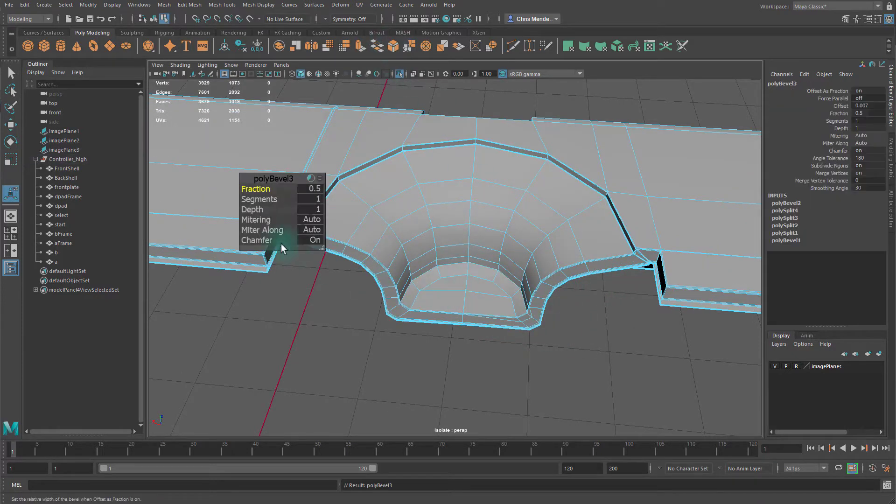
drag(264, 189, 237, 189)
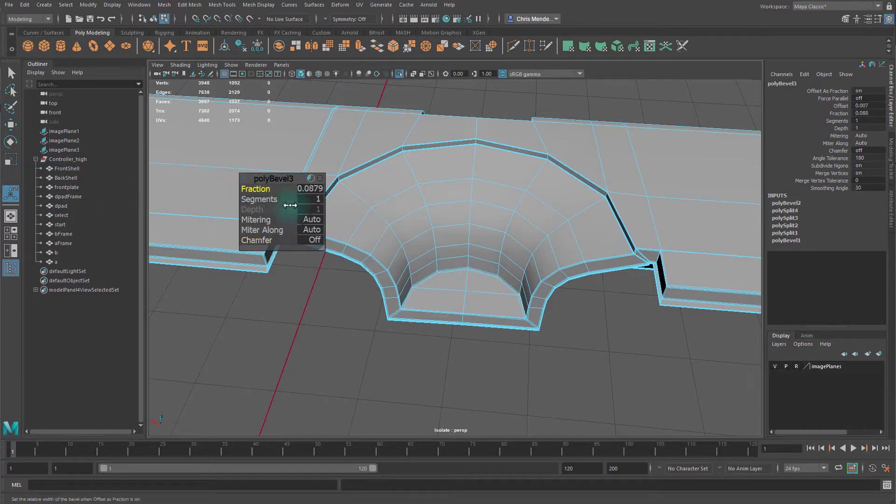
key(q)
right_drag(439, 286, 497, 254)
Compare FrontShell's smoothed and unsmoothed display around the cable notch
key(3)
key(1)
key(3)
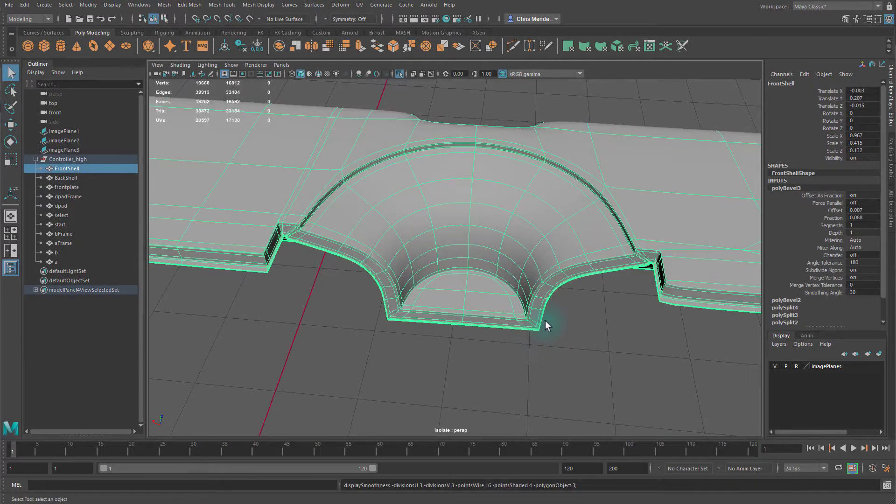
key(1)
key(3)
key(1)
key(3)
key(1)
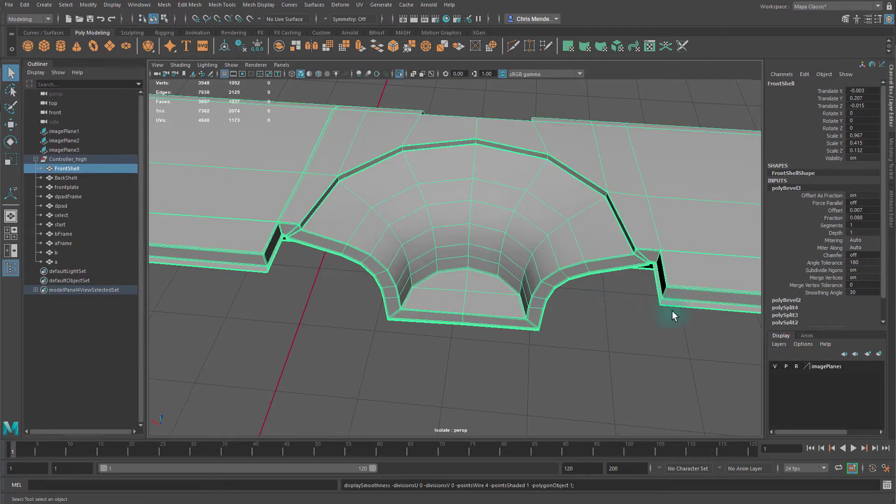
Insert a supporting edge loop beside the outer stepped corner at the notch's opposite end and check it in smooth preview
alt+middle_drag(674, 313, 592, 268)
scroll(594, 269, up, 3)
alt+drag(596, 267, 599, 271)
key(ctrl+shift+x)
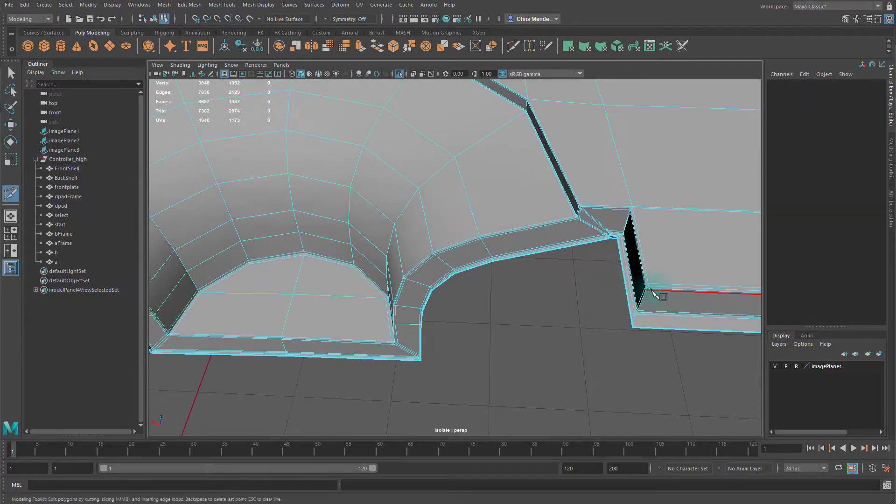
ctrl+click(646, 285)
click(636, 314)
key(Escape)
key(3)
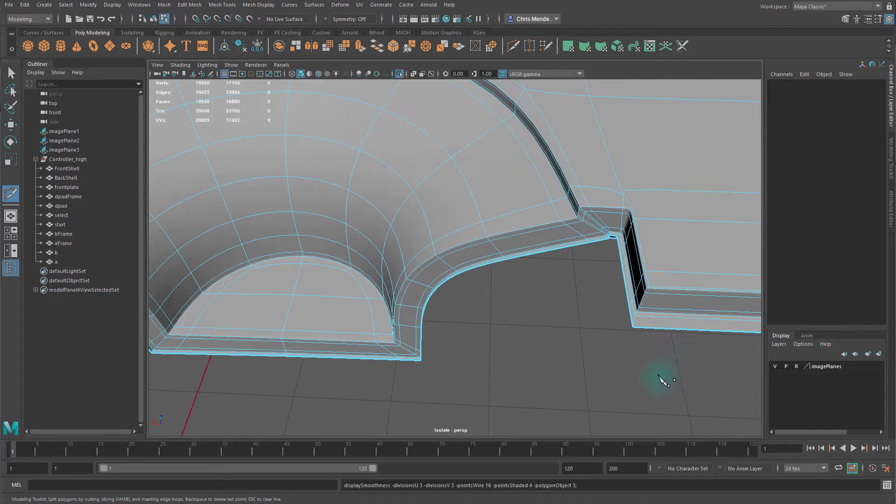
key(1)
Insert a supporting edge loop beside the inner stepped corner where the cable notch meets the arc groove, and check it in smooth preview
alt+drag(629, 243, 695, 231)
alt+middle_drag(695, 231, 616, 222)
scroll(616, 222, up, 2)
mouse_move(606, 219)
alt+mouse_down()
mouse_move(586, 217)
mouse_move(593, 215)
alt+mouse_up()
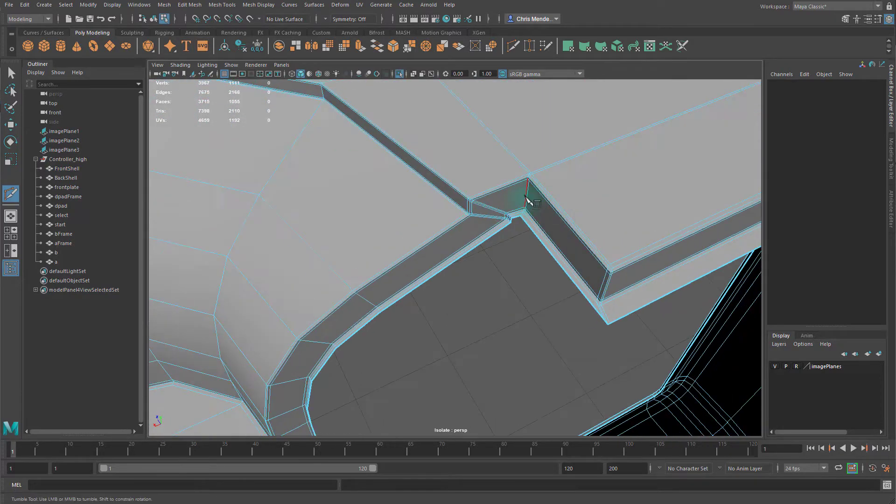
scroll(537, 187, up, 4)
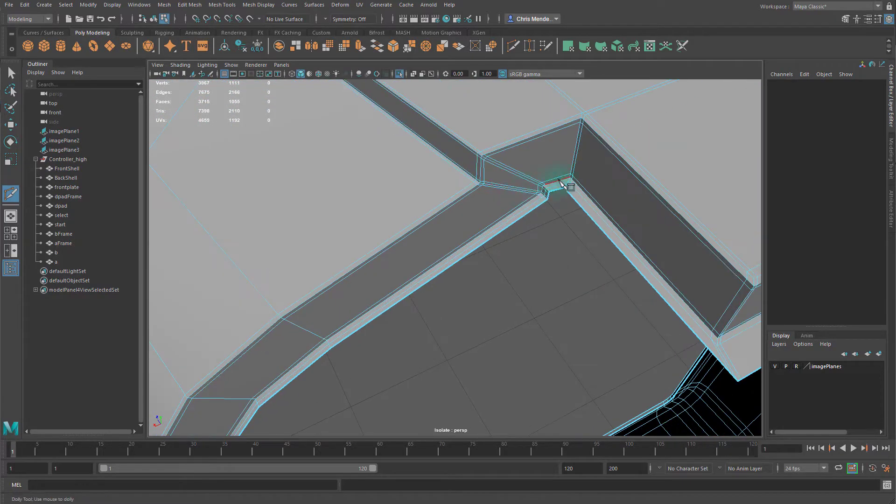
ctrl+click(579, 117)
key(3)
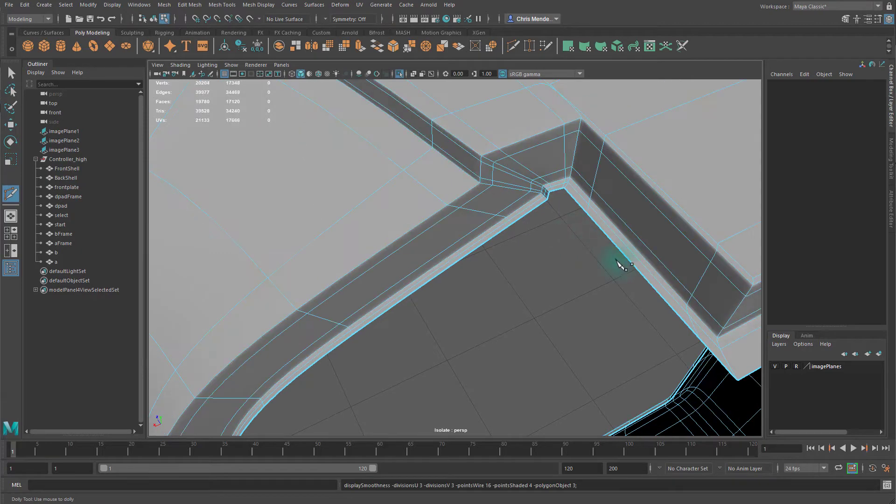
click(572, 176)
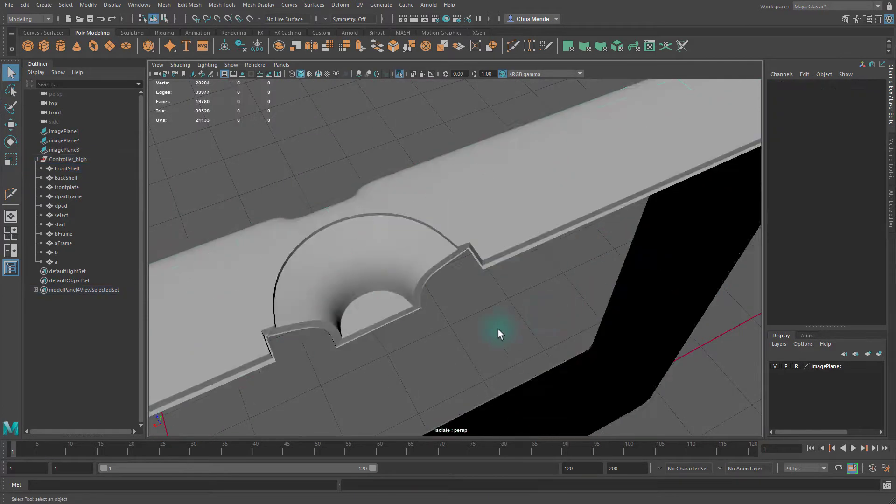
Select the edges around FrontShell's rectangular slot below the notch, bevel them with Fraction 0.22 and Chamfer off, and return to object mode
alt+right_drag(497, 329, 466, 314)
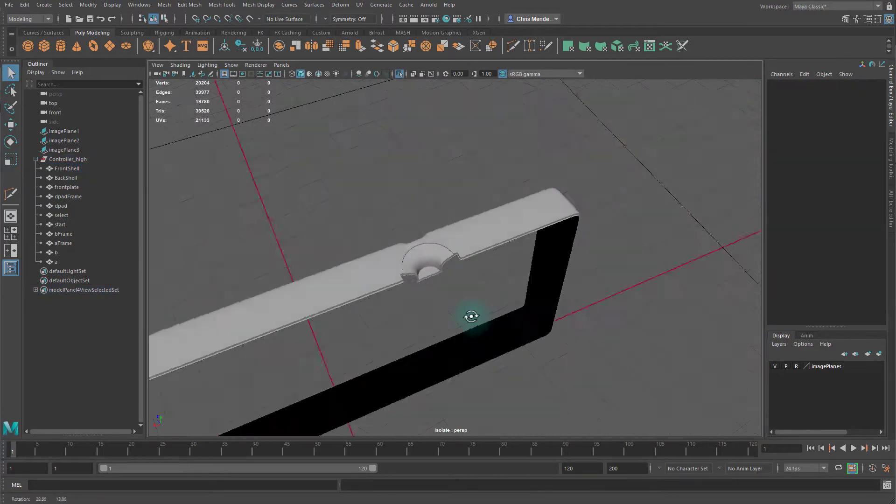
alt+drag(466, 314, 698, 299)
click(488, 244)
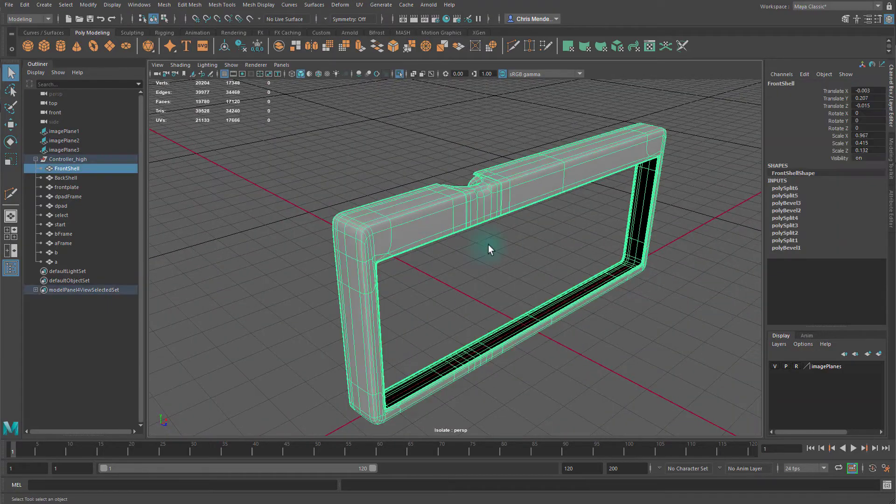
scroll(488, 242, up, 10)
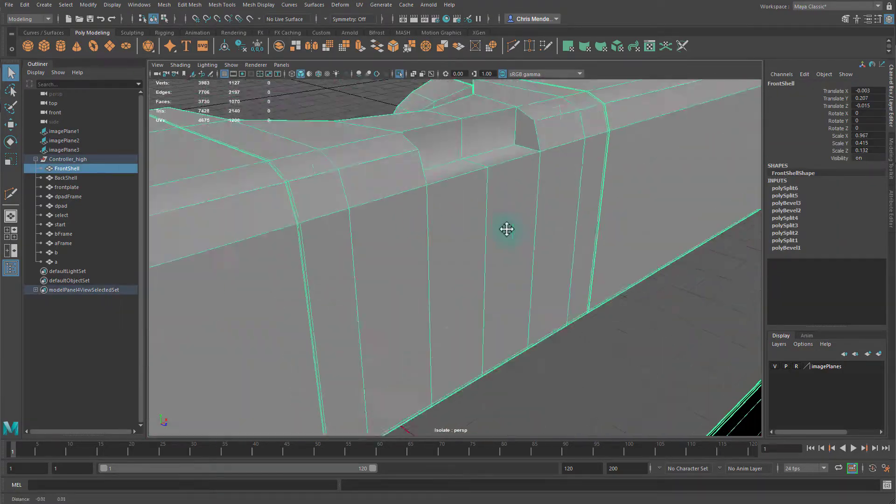
mouse_move(506, 228)
alt+mouse_down()
mouse_move(480, 234)
mouse_move(504, 223)
alt+mouse_up()
key(F10)
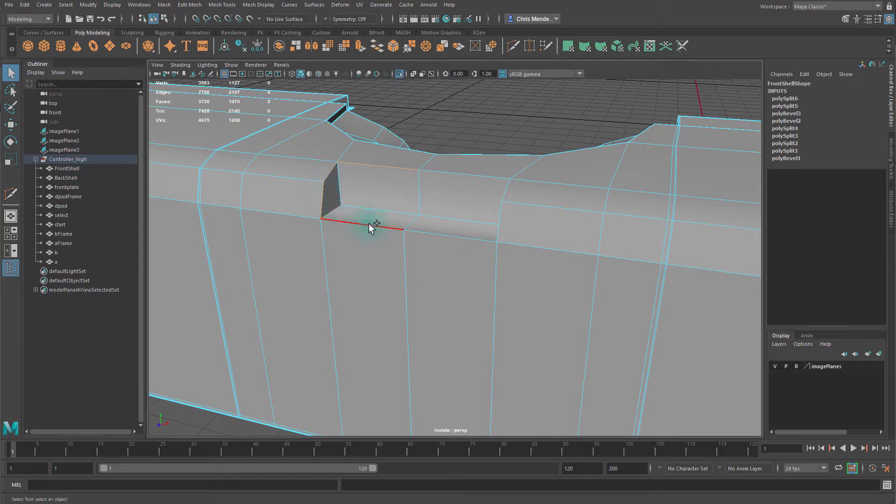
alt+drag(440, 216, 520, 217)
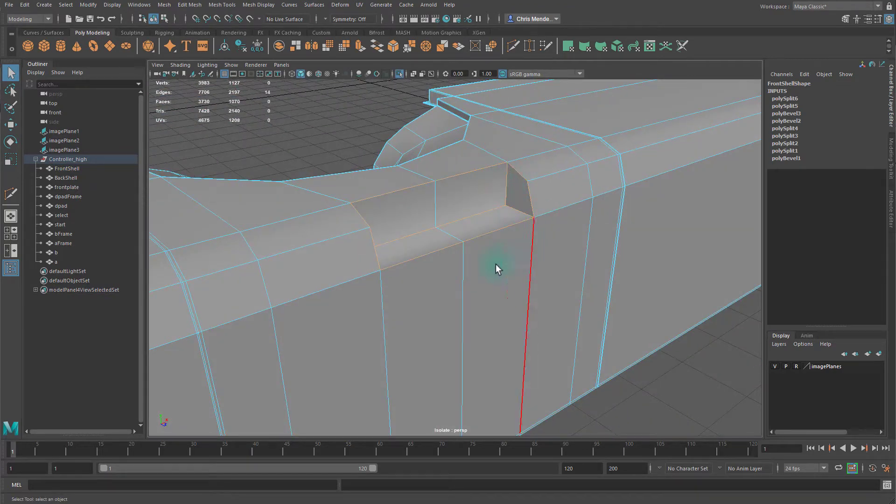
click(391, 49)
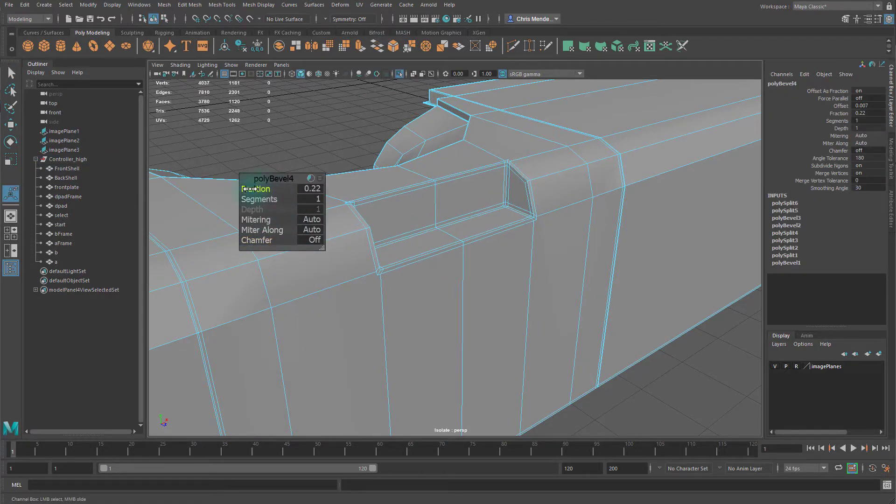
right_drag(344, 265, 413, 208)
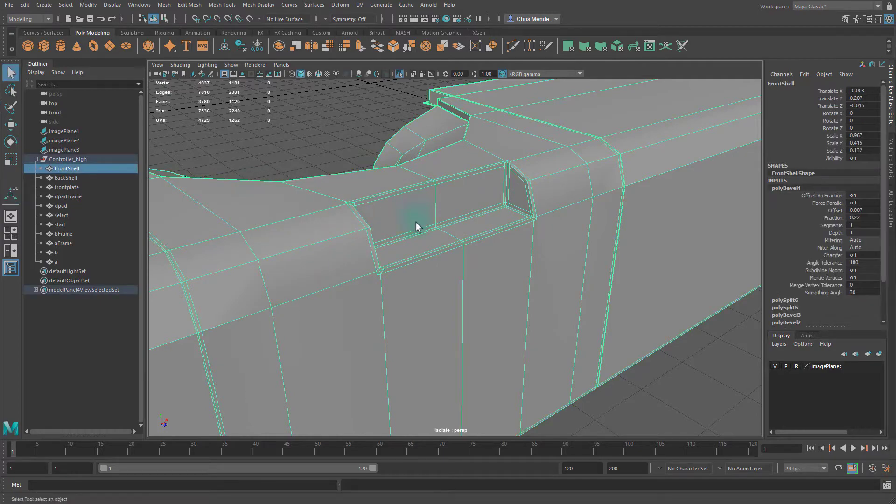
Inspect the bevelled rectangular slot in smooth preview
key(3)
alt+drag(462, 239, 410, 251)
click(416, 114)
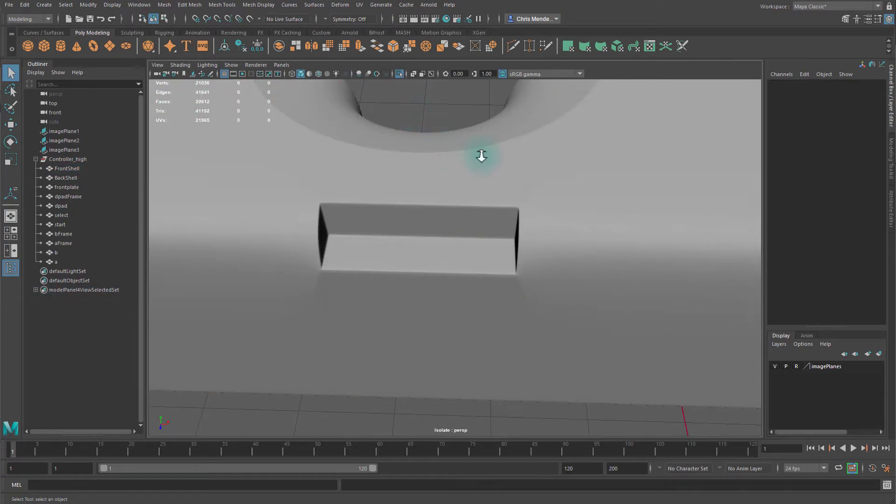
alt+right_drag(481, 155, 456, 208)
alt+drag(456, 209, 468, 254)
click(456, 276)
scroll(502, 284, up, 6)
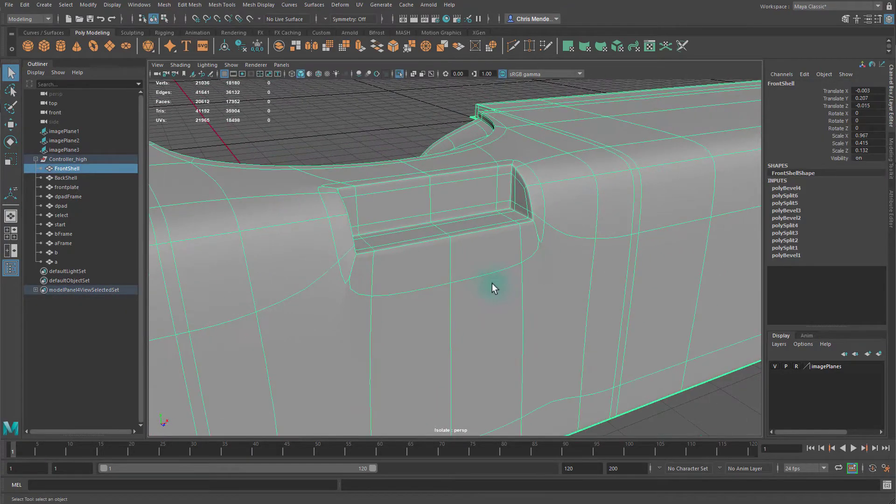
Turn smooth preview off, insert a supporting loop beside the long edge meeting the slot's upper corner, and cut its end into that corner
key(1)
alt+drag(410, 266, 426, 232)
mouse_move(426, 232)
alt+right_down()
mouse_move(415, 216)
mouse_move(428, 222)
alt+right_up()
alt+drag(428, 222, 475, 248)
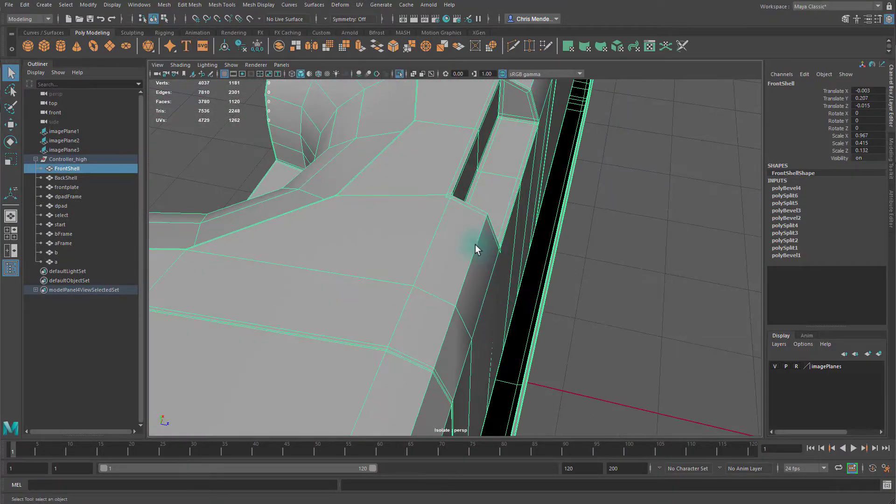
shift+right_drag(459, 260, 400, 276)
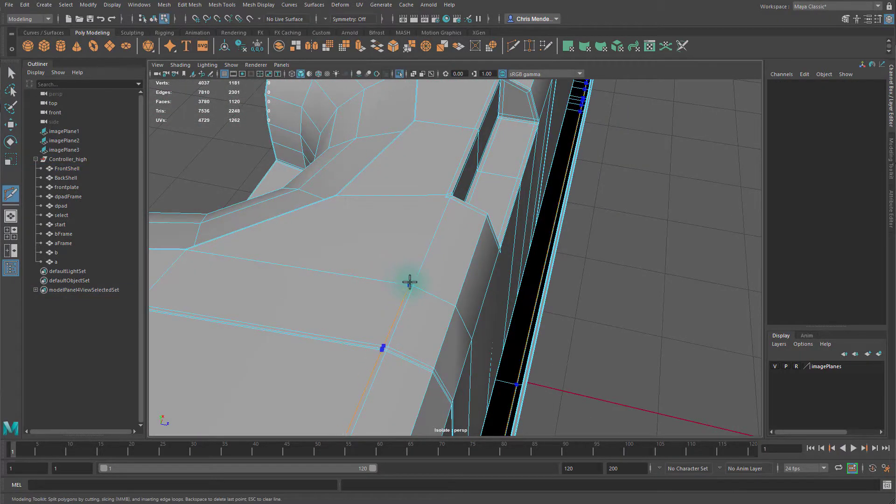
scroll(433, 256, up, 5)
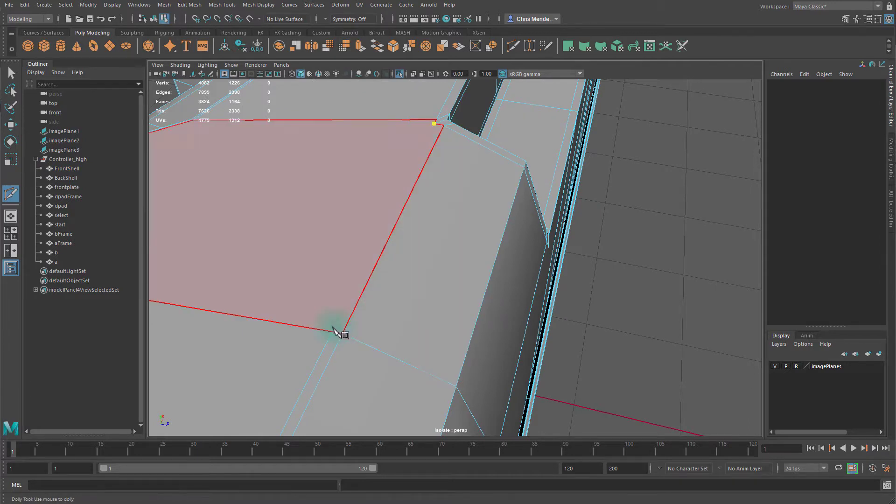
alt+drag(389, 274, 405, 244)
Merge the extra vertex at the slot's upper corner with Target Weld and check FrontShell in smooth preview
click(882, 169)
click(856, 339)
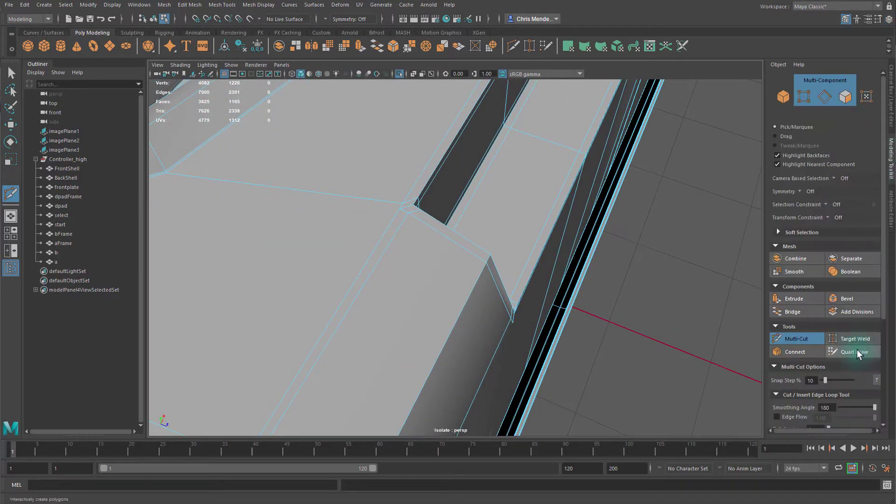
key(3)
key(q)
key(F8)
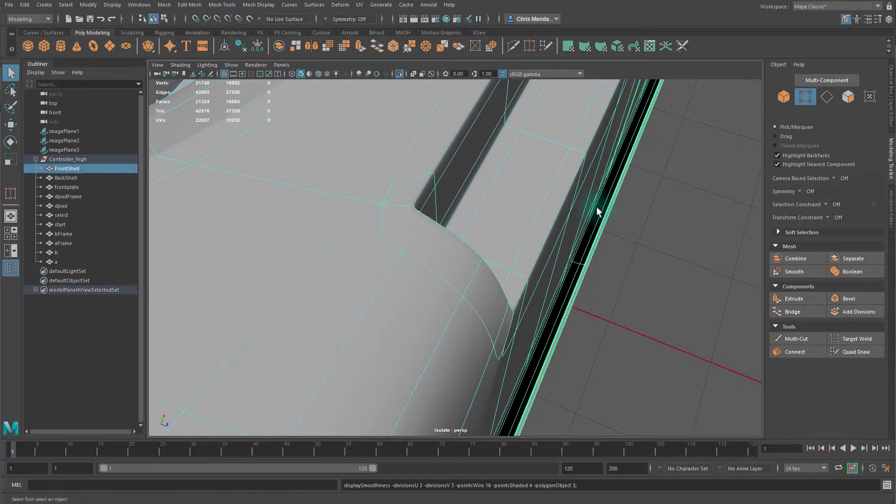
alt+drag(592, 206, 480, 274)
click(505, 256)
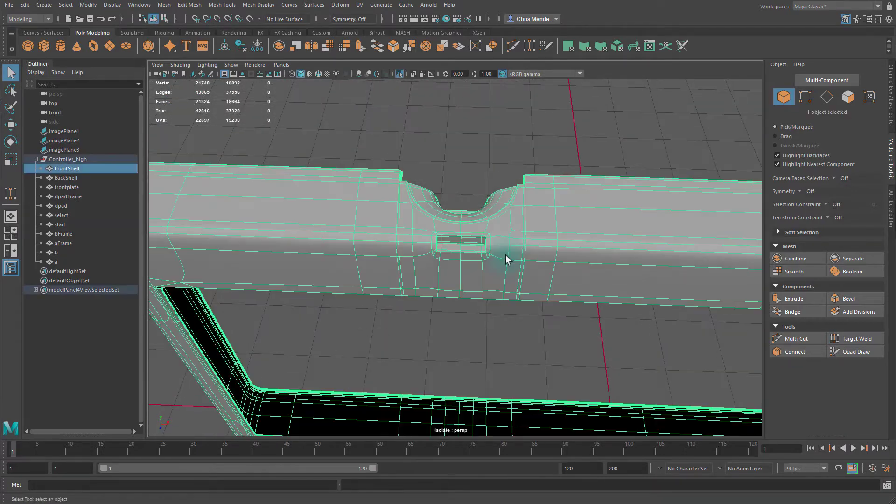
Cut an edge from the slot's opposite upper corner to the supporting loop and target-weld the extra corner vertex
alt+right_drag(520, 246, 528, 262)
key(ctrl+shift+x)
scroll(463, 244, up, 6)
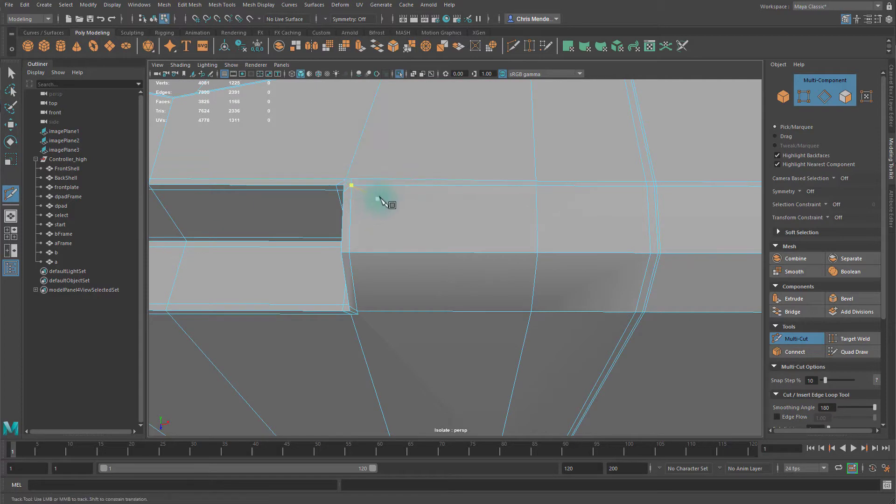
scroll(380, 201, down, 5)
shift+right_drag(570, 244, 645, 242)
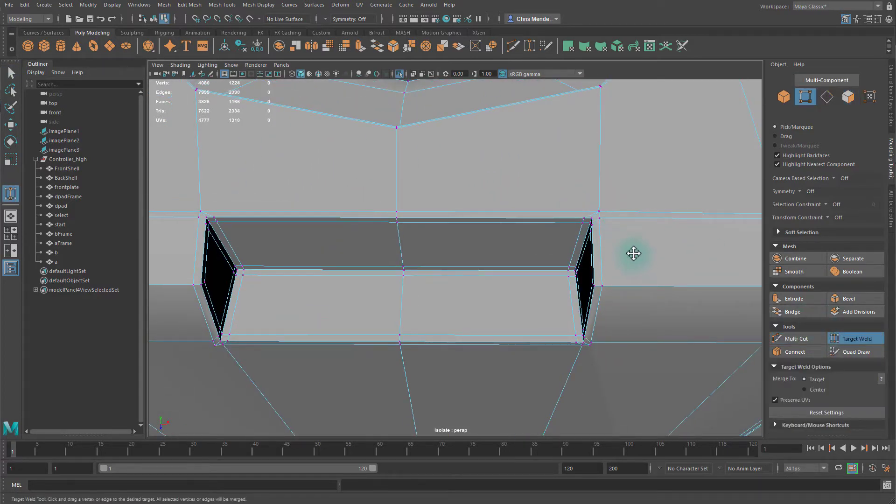
alt+drag(633, 254, 600, 225)
Target-weld the extra vertices at both lower corners of the slot and return to object mode
key(ctrl+shift+x)
scroll(544, 360, down, 3)
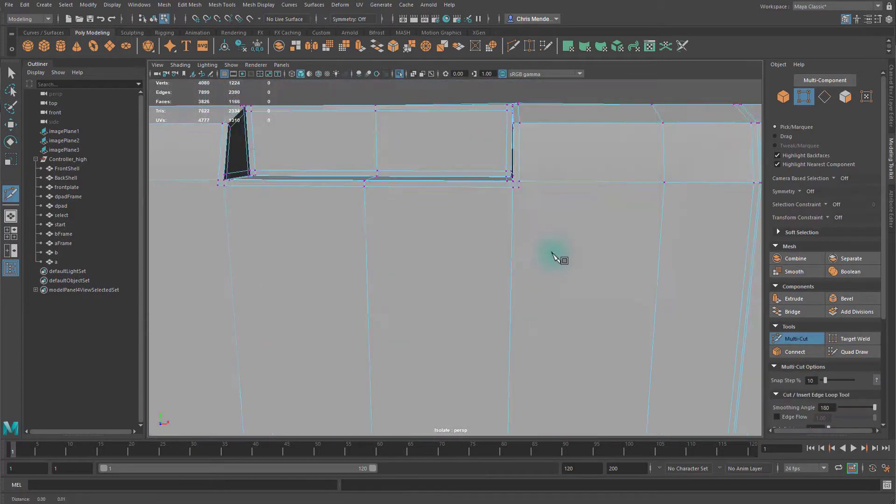
alt+drag(551, 253, 562, 259)
shift+right_drag(562, 260, 561, 273)
drag(538, 252, 532, 250)
alt+drag(532, 251, 488, 246)
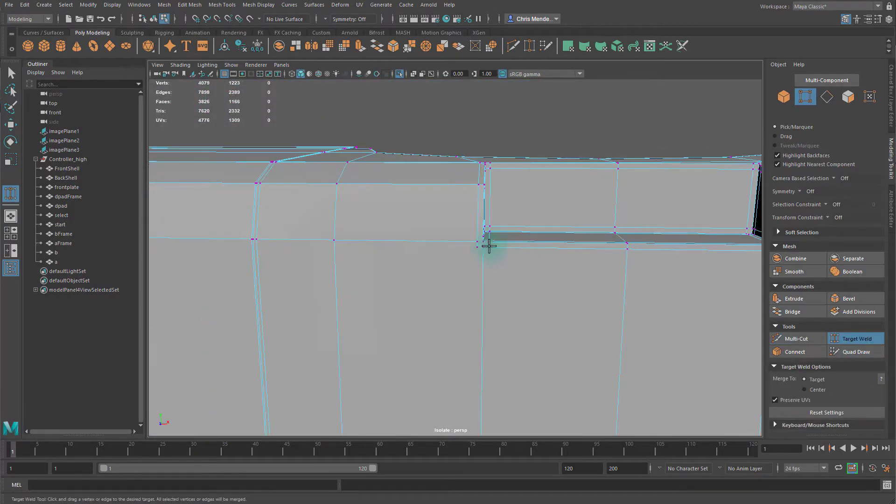
alt+middle_drag(582, 287, 561, 274)
alt+right_drag(562, 273, 606, 114)
alt+drag(606, 114, 572, 209)
alt+right_drag(573, 209, 511, 229)
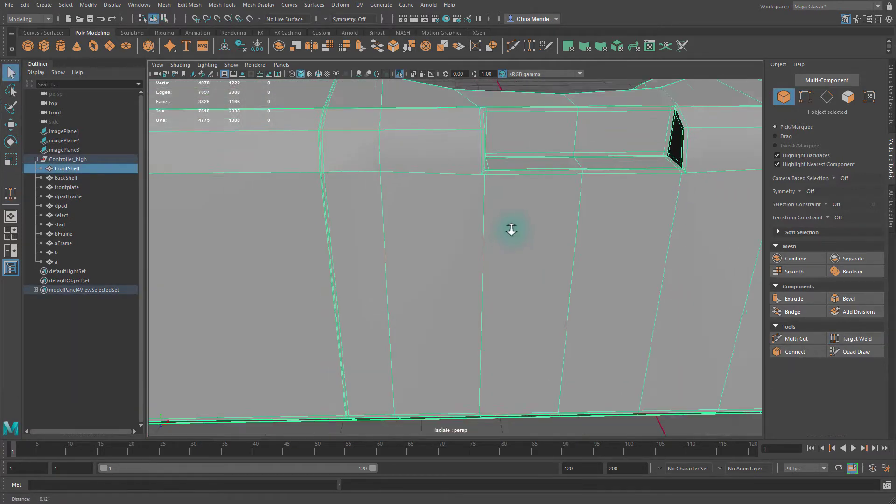
With Multi-Cut, insert a supporting edge loop just below the front face's upper edge on each side of the slot
alt+middle_drag(512, 229, 520, 206)
shift+right_drag(520, 206, 509, 199)
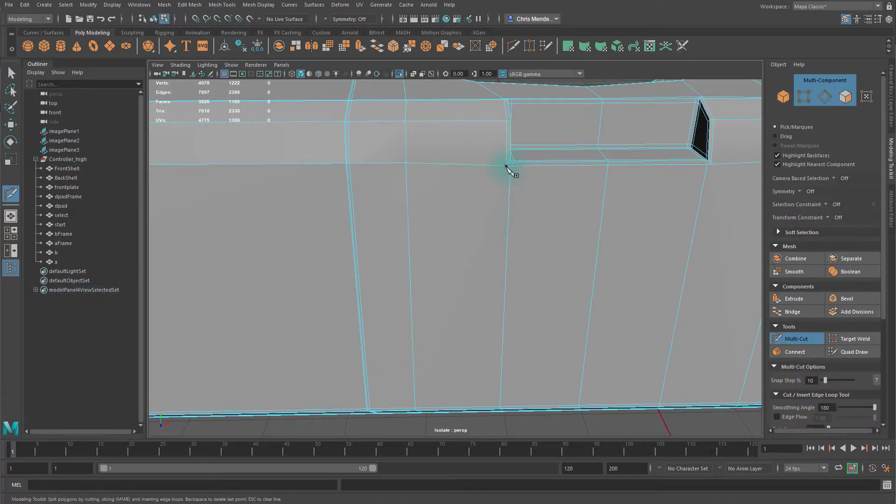
click(506, 166)
alt+right_drag(507, 166, 482, 173)
alt+right_drag(624, 189, 632, 187)
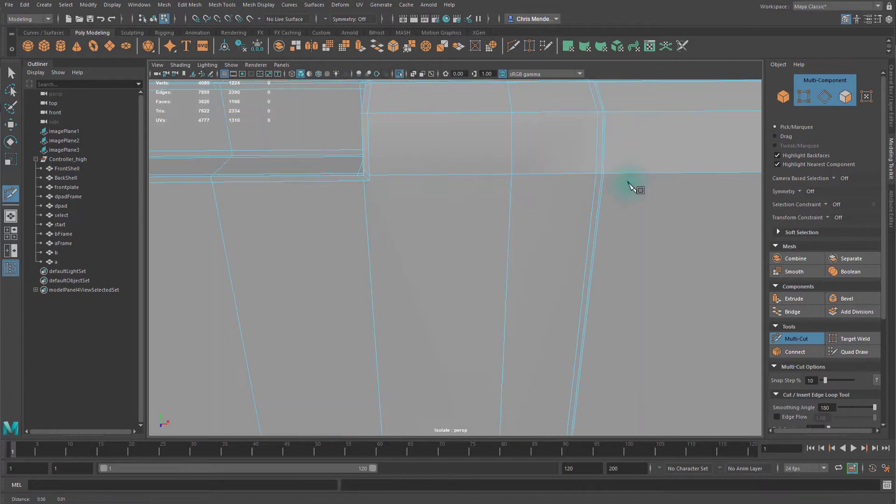
alt+drag(632, 186, 612, 234)
alt+middle_drag(612, 233, 438, 218)
click(439, 217)
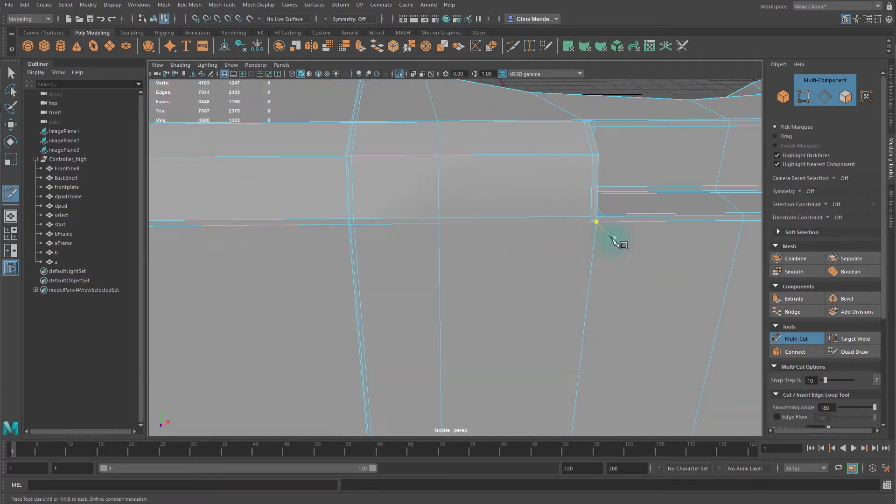
alt+middle_drag(614, 240, 627, 192)
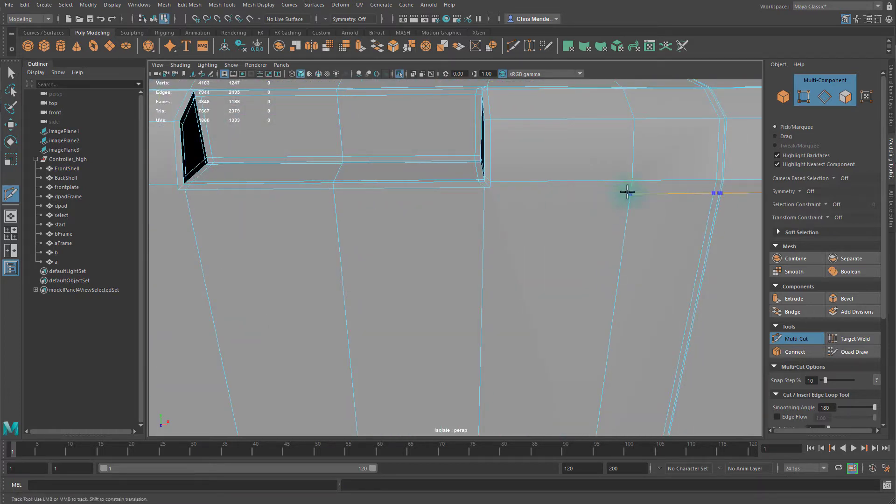
click(491, 187)
alt+right_drag(492, 193, 484, 217)
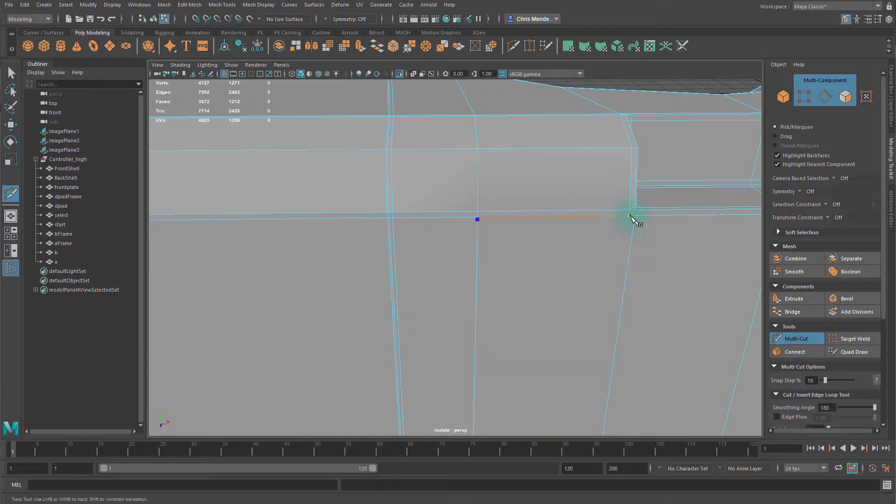
Connect the end of the supporting loop beside the slot to the slot's lower corner with a cut
alt+drag(630, 215, 409, 174)
key(ctrl+z)
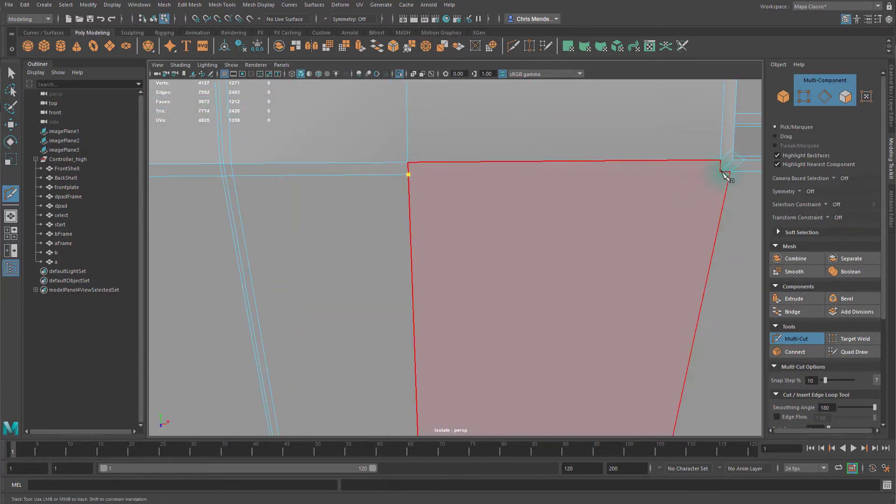
click(723, 176)
alt+right_drag(722, 176, 604, 212)
alt+drag(602, 207, 506, 200)
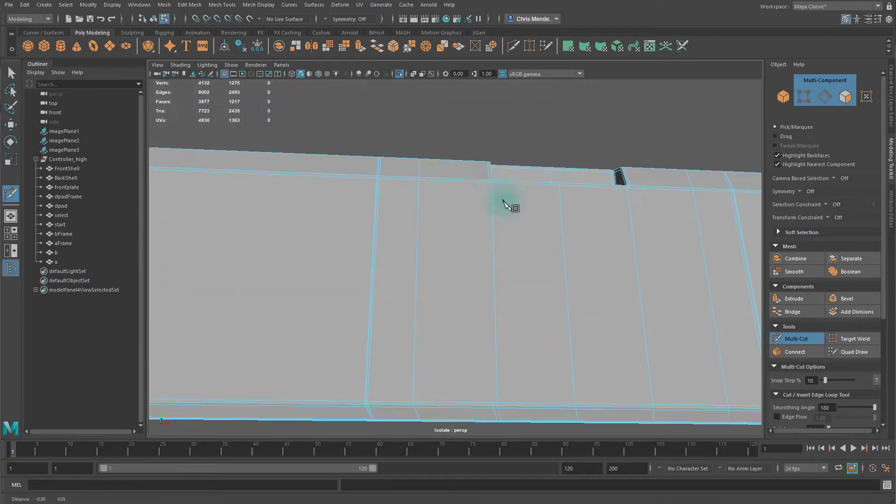
Insert a short vertical edge loop across the front face's lower edge strips, close beside the existing vertical edge
click(525, 103)
click(550, 211)
alt+middle_drag(549, 211, 527, 239)
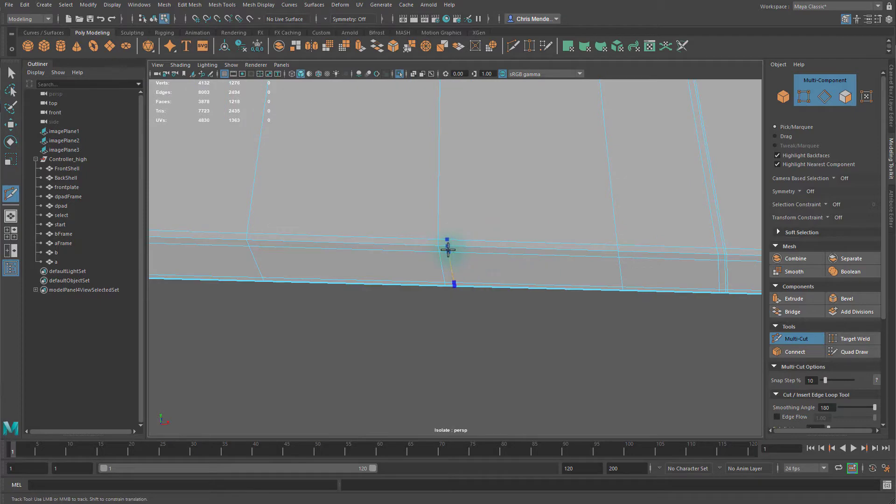
key(Return)
alt+middle_drag(447, 250, 479, 199)
alt+middle_drag(447, 159, 486, 288)
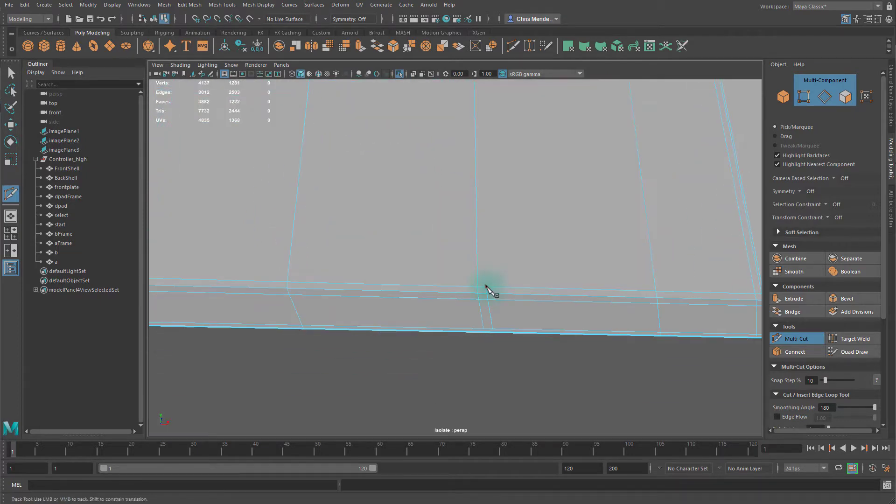
Return to object mode and inspect the whole FrontShell in smooth preview around the notch and slot
key(q)
click(598, 208)
key(3)
alt+drag(598, 208, 599, 312)
click(597, 309)
alt+drag(594, 280, 540, 275)
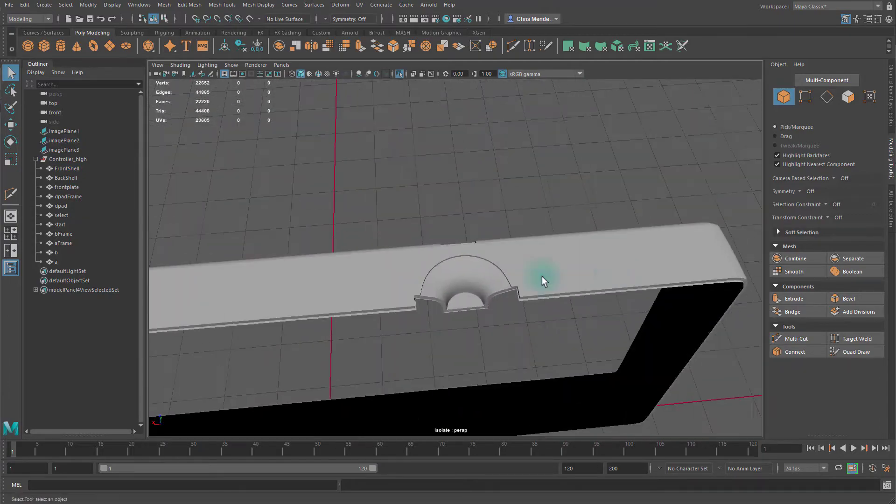
alt+right_drag(540, 276, 595, 280)
alt+drag(596, 280, 485, 264)
scroll(485, 264, down, 5)
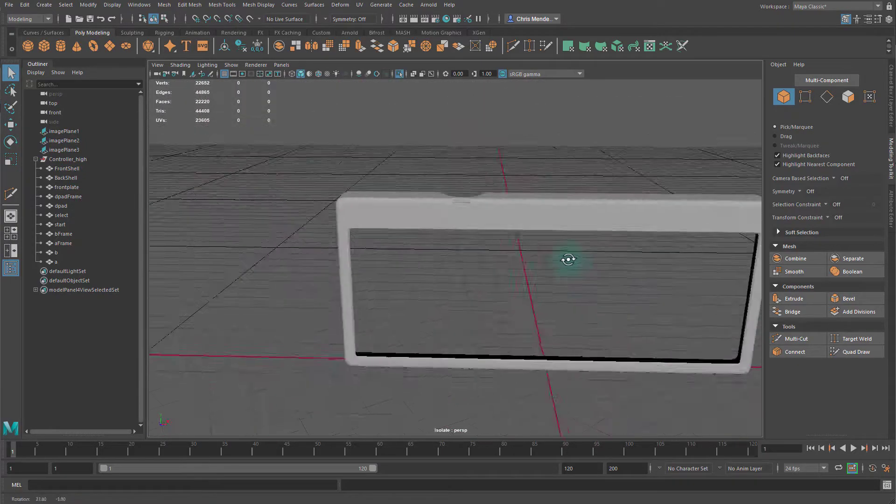
Switch FrontShell out of smooth preview and examine the edge flow around its upper corner and inner frame edge
alt+drag(567, 258, 351, 240)
click(350, 240)
shift+click(366, 239)
click(356, 254)
alt+right_drag(356, 254, 307, 200)
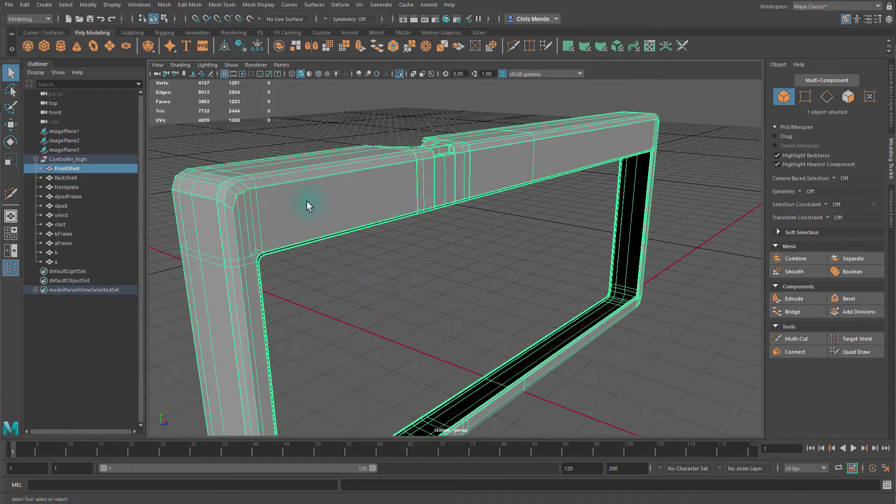
alt+middle_drag(307, 200, 412, 249)
click(412, 250)
alt+right_drag(413, 250, 420, 290)
click(420, 290)
alt+drag(420, 289, 452, 266)
alt+right_drag(451, 266, 409, 200)
Select the short edge at FrontShell's rounded upper corner and adjust its height with the Move tool
click(351, 125)
alt+drag(351, 125, 641, 133)
shift+click(641, 133)
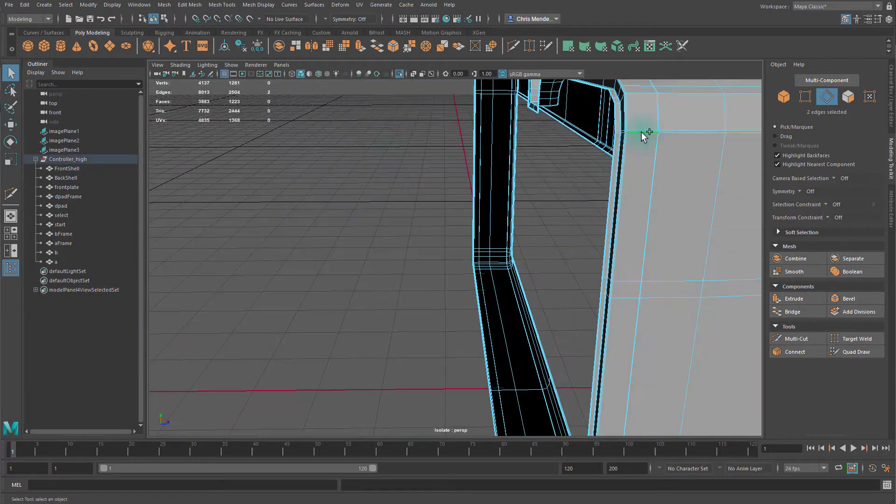
alt+drag(670, 168, 662, 203)
double_click(624, 223)
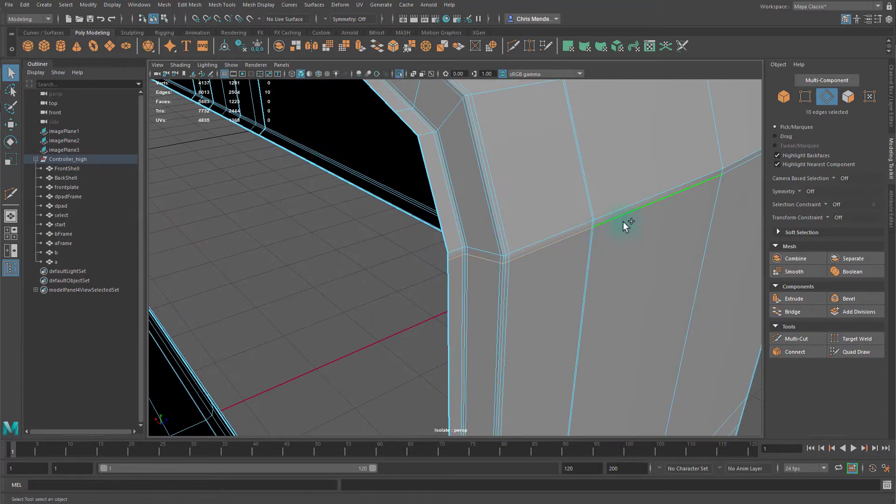
alt+middle_drag(624, 223, 633, 234)
alt+drag(633, 234, 433, 206)
shift+double_click(433, 206)
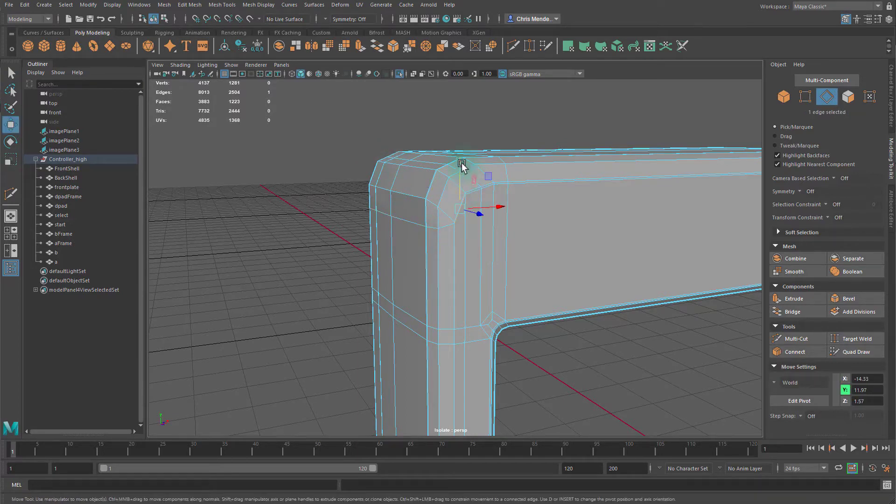
alt+drag(460, 170, 612, 259)
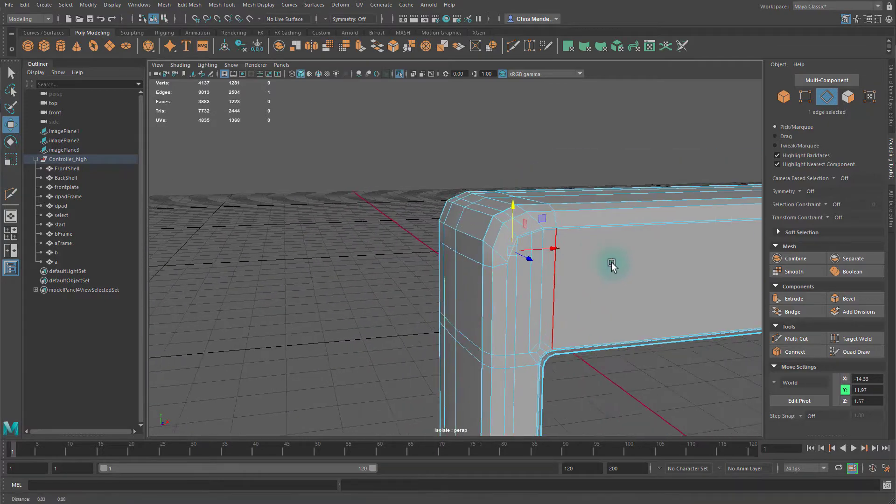
Return to object mode and examine FrontShell's two upper corners in smooth preview and unsmoothed
key(3)
key(F8)
alt+drag(568, 138, 535, 228)
alt+right_drag(511, 239, 671, 275)
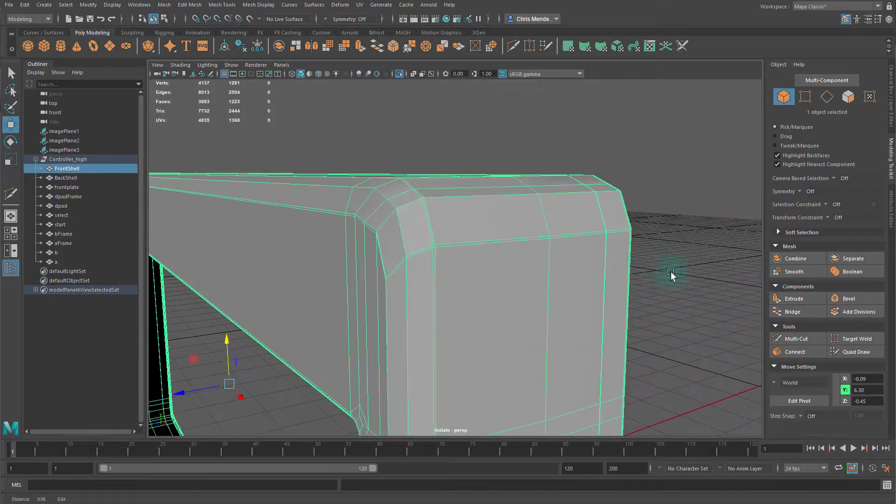
click(432, 247)
alt+drag(432, 247, 541, 246)
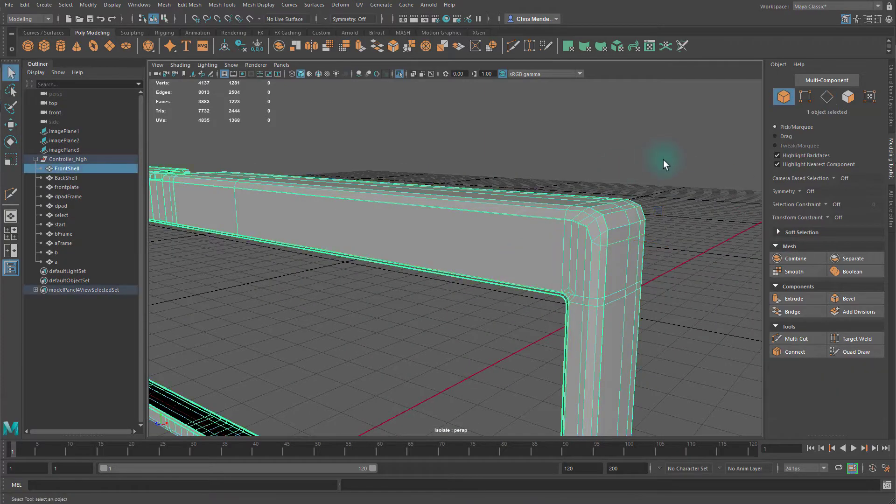
click(664, 161)
alt+drag(664, 161, 410, 275)
End FrontShell's isolation and isolate BackShell instead
click(543, 228)
key(ctrl+1)
scroll(411, 274, down, 8)
click(559, 329)
alt+drag(560, 329, 489, 324)
click(558, 329)
click(111, 177)
alt+drag(344, 256, 455, 226)
key(ctrl+1)
Select the outer rim edge loops of BackShell's two middle screw holes and the two corner holes at one end
scroll(455, 226, up, 8)
alt+middle_drag(497, 121, 522, 250)
right_drag(491, 173, 495, 140)
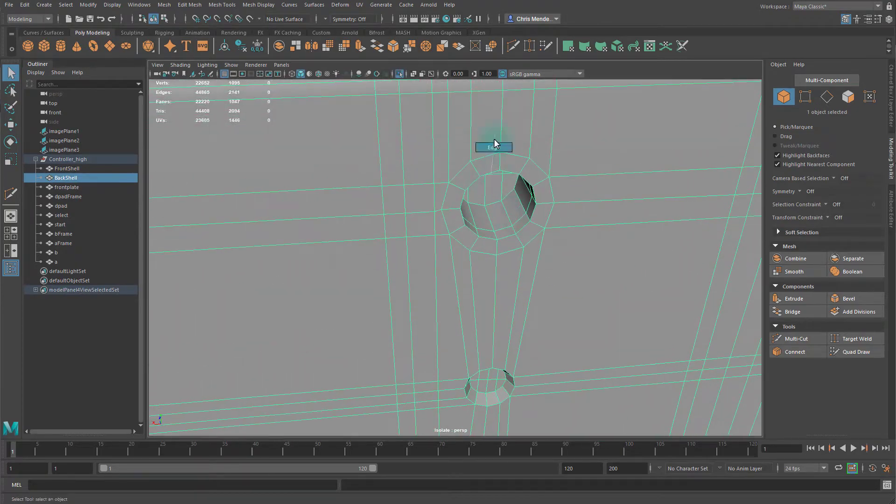
alt+drag(461, 215, 462, 211)
alt+middle_drag(463, 210, 670, 211)
scroll(407, 248, down, 4)
alt+middle_drag(407, 247, 396, 94)
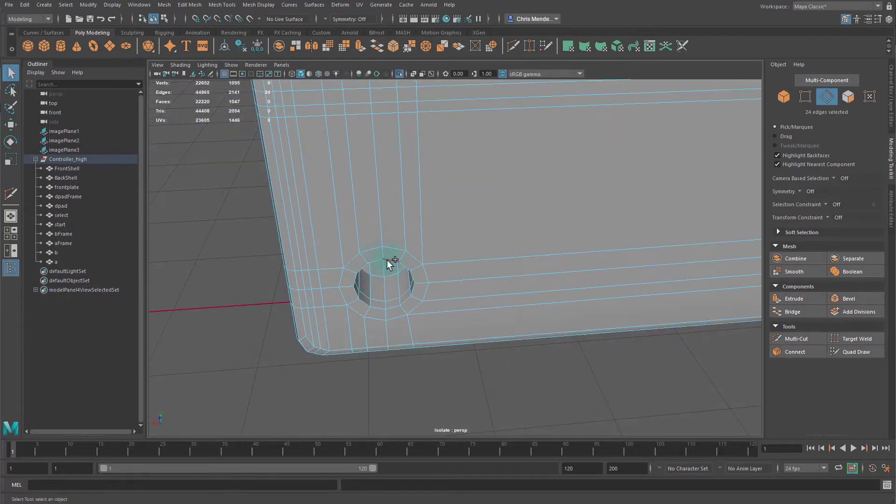
shift+double_click(389, 261)
alt+middle_drag(583, 264, 140, 266)
shift+double_click(446, 236)
alt+drag(445, 238, 440, 209)
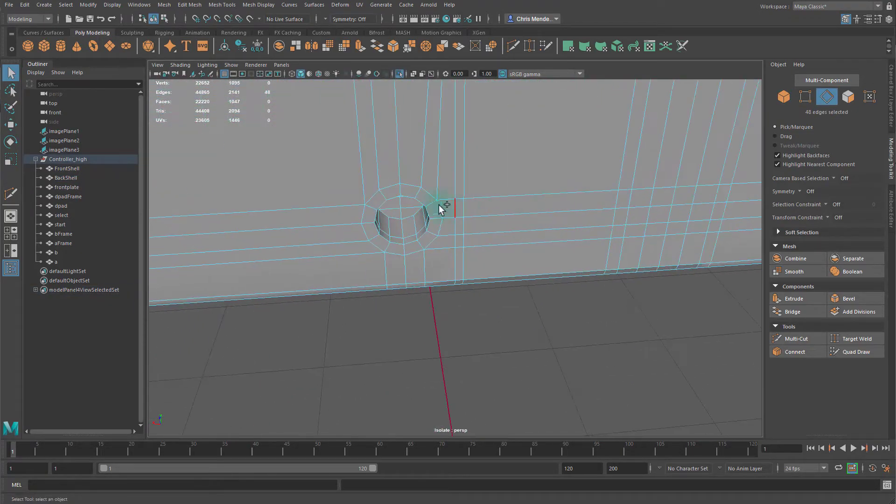
Add the rims of the other two corner holes and bevel all six rims with fraction 0.41 and 2 segments
alt+drag(511, 186, 473, 133)
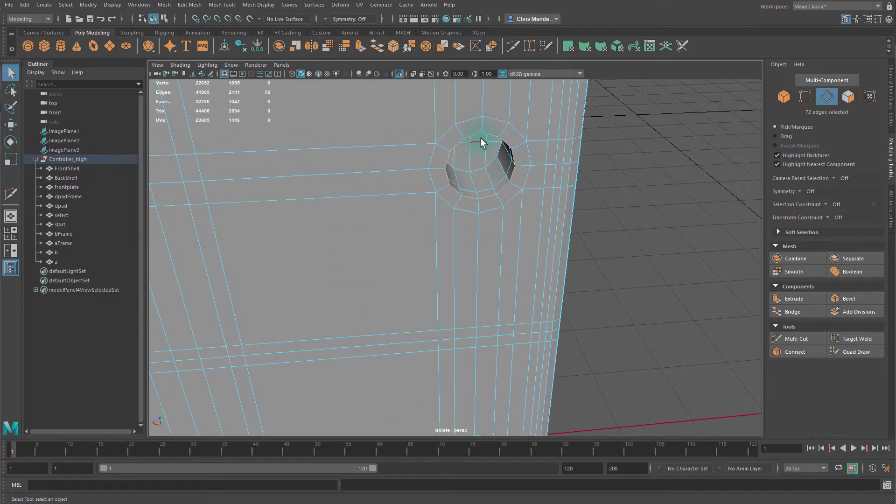
alt+right_drag(481, 138, 355, 223)
alt+middle_drag(355, 223, 728, 177)
alt+right_drag(494, 210, 539, 211)
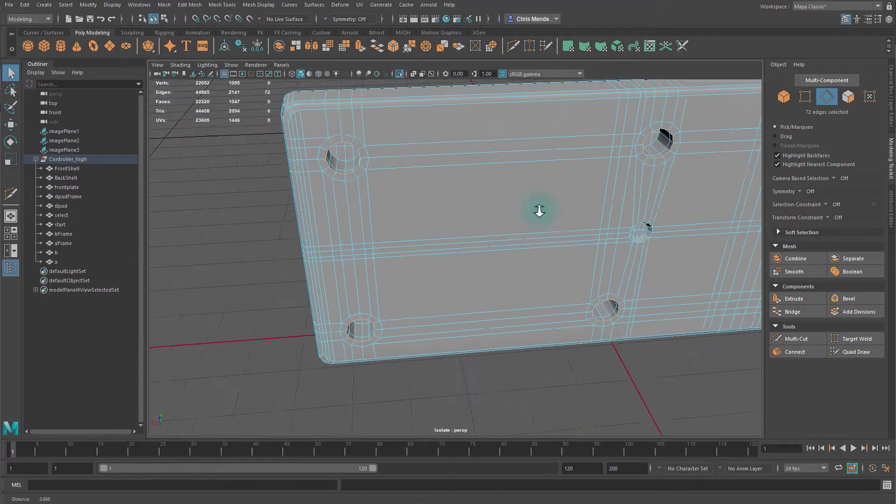
key(ctrl+b)
scroll(380, 177, up, 3)
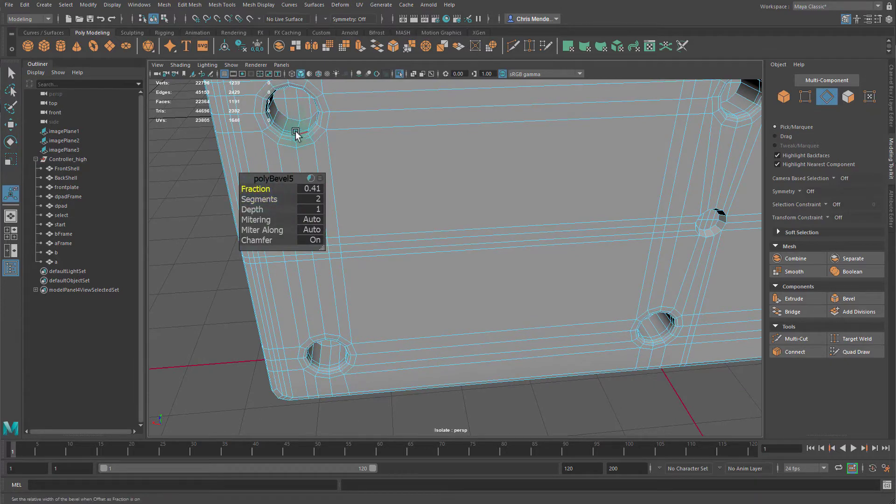
Select the floor edge loops inside the two screw holes at one end of BackShell
key(f)
scroll(383, 188, down, 8)
alt+drag(387, 189, 536, 207)
shift+click(521, 218)
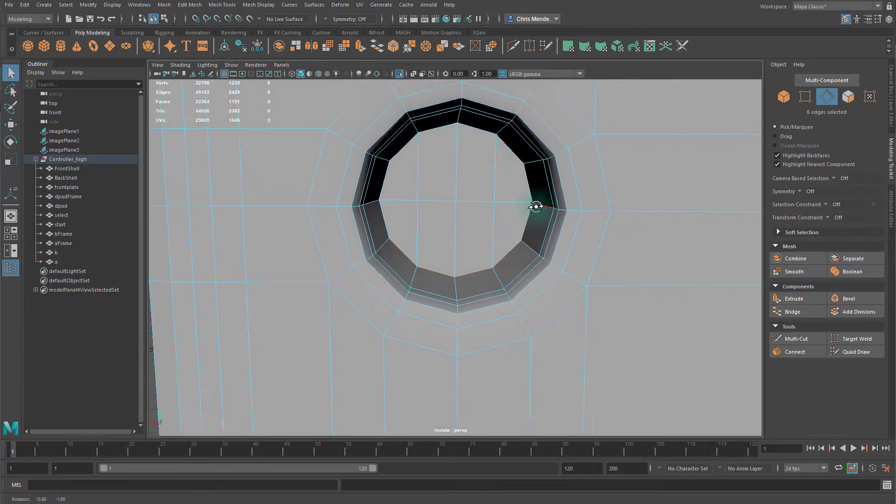
shift+double_click(389, 181)
scroll(480, 250, down, 8)
alt+middle_drag(450, 364, 405, 138)
scroll(405, 138, up, 8)
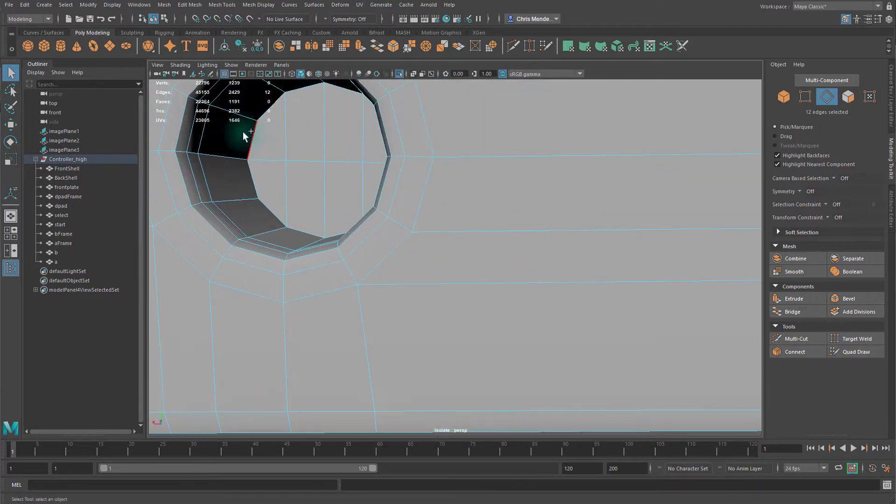
alt+drag(275, 218, 343, 190)
shift+double_click(343, 190)
Add the floor edge loops inside the lower middle and opposite lower corner screw holes to the selection
scroll(537, 183, down, 8)
alt+middle_drag(537, 183, 280, 208)
scroll(279, 208, up, 8)
shift+click(394, 139)
alt+middle_drag(394, 139, 518, 126)
shift+double_click(518, 126)
scroll(539, 198, down, 6)
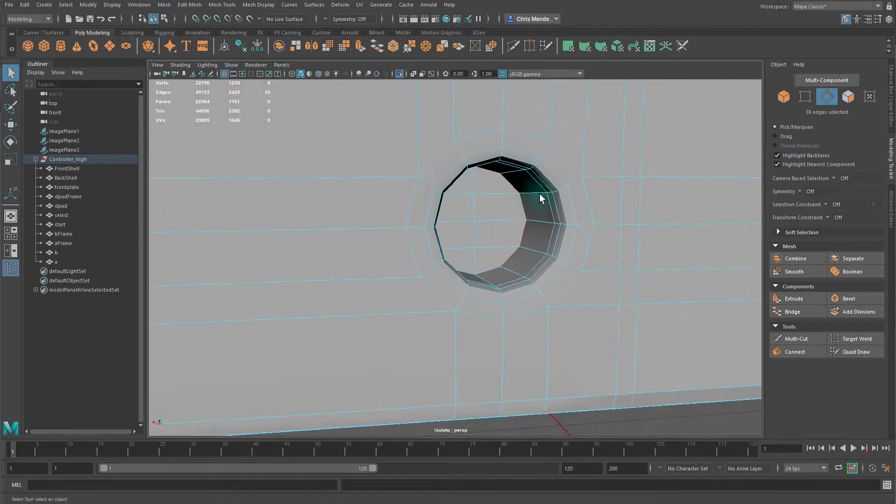
alt+drag(540, 197, 653, 205)
alt+middle_drag(653, 205, 520, 209)
shift+double_click(367, 251)
alt+drag(366, 228, 476, 218)
alt+middle_drag(475, 218, 280, 229)
shift+double_click(297, 218)
alt+drag(301, 224, 342, 191)
shift+double_click(345, 156)
alt+drag(346, 158, 447, 231)
shift+double_click(466, 221)
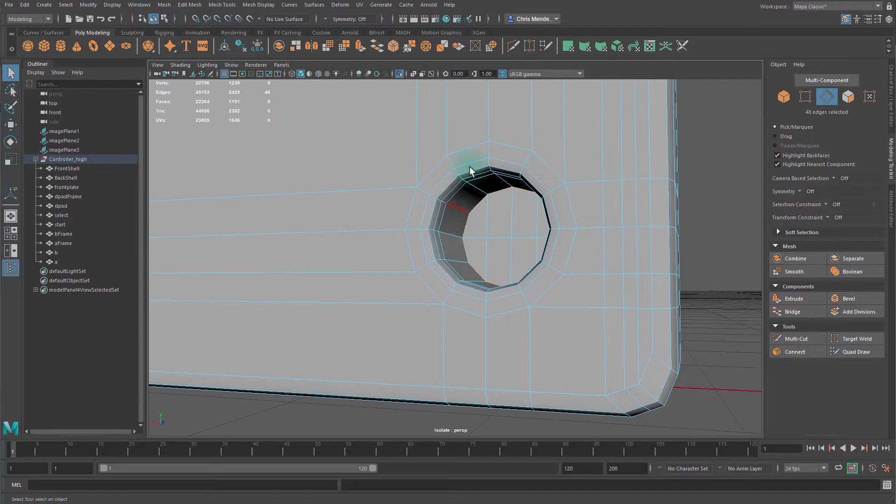
Add the floor edge loops inside the remaining upper corner and upper middle screw holes to the selection
alt+middle_drag(470, 170, 477, 308)
alt+drag(487, 314, 436, 279)
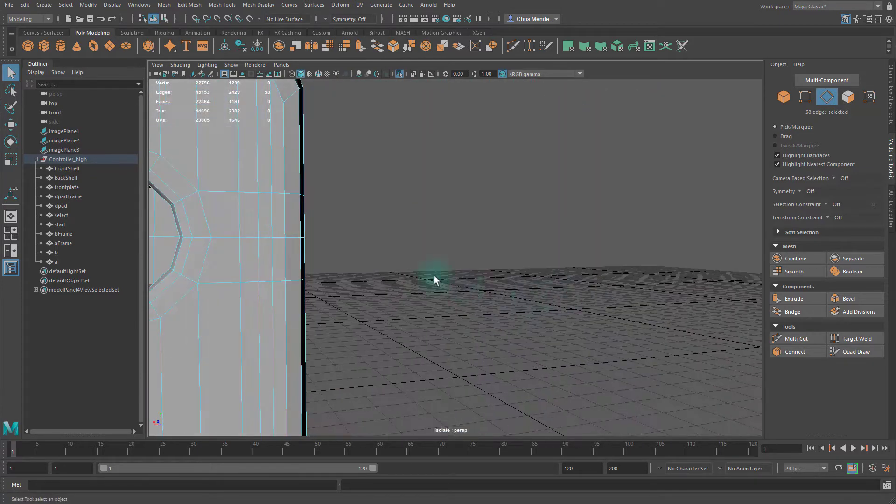
alt+middle_drag(436, 280, 502, 278)
shift+double_click(460, 255)
alt+right_drag(521, 256, 441, 256)
alt+middle_drag(441, 256, 474, 255)
alt+right_drag(474, 255, 551, 255)
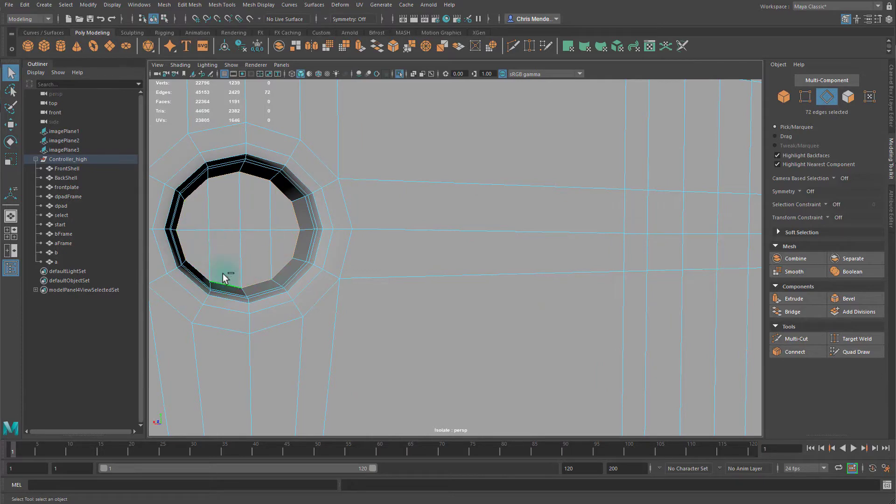
alt+right_drag(312, 264, 248, 250)
alt+middle_drag(248, 250, 564, 241)
alt+right_drag(564, 241, 547, 240)
Bevel the selected floor loops with fraction 0.15, 1 segment and chamfer off, and check BackShell's holes in smooth preview
click(396, 48)
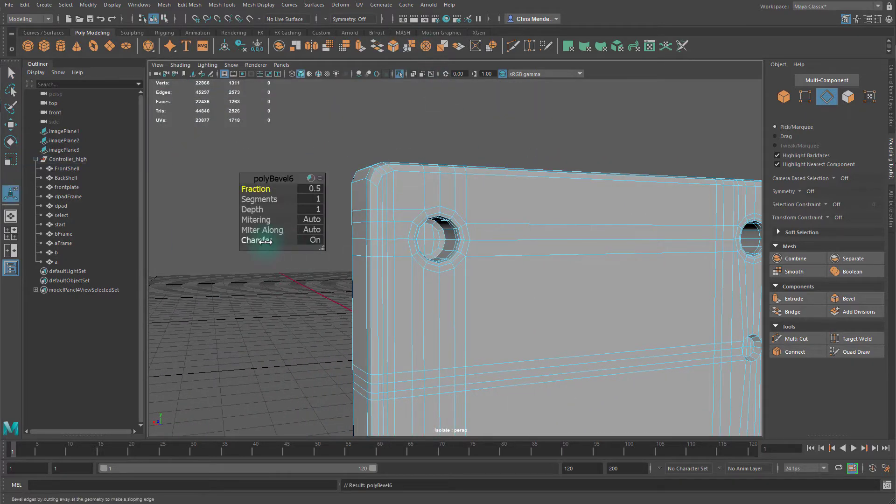
click(265, 242)
scroll(436, 254, up, 3)
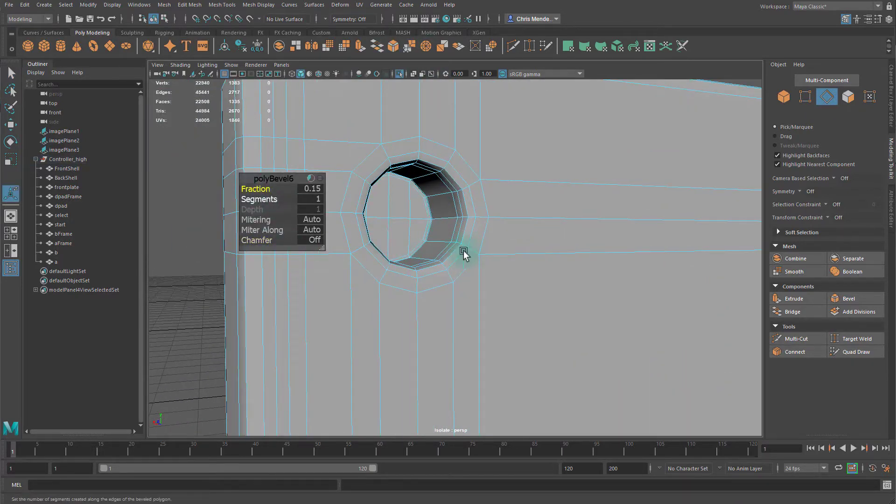
alt+right_drag(463, 254, 450, 255)
right_drag(471, 252, 549, 228)
key(3)
click(262, 267)
alt+right_drag(606, 280, 535, 281)
alt+middle_drag(536, 281, 500, 275)
alt+right_drag(500, 275, 615, 294)
click(379, 267)
Bevel the rim and floor edge loops of BackShell's small central hole with chamfer off, and return to object mode
key(1)
alt+drag(380, 268, 508, 264)
alt+right_drag(508, 264, 486, 256)
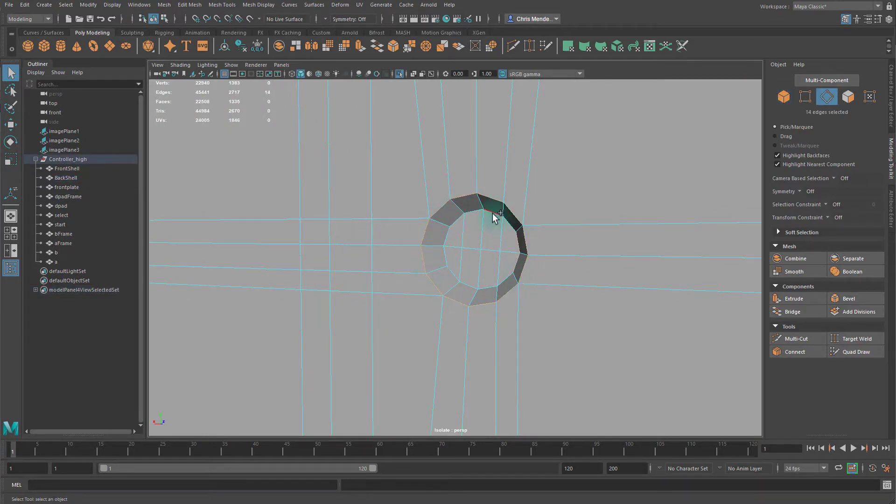
click(393, 46)
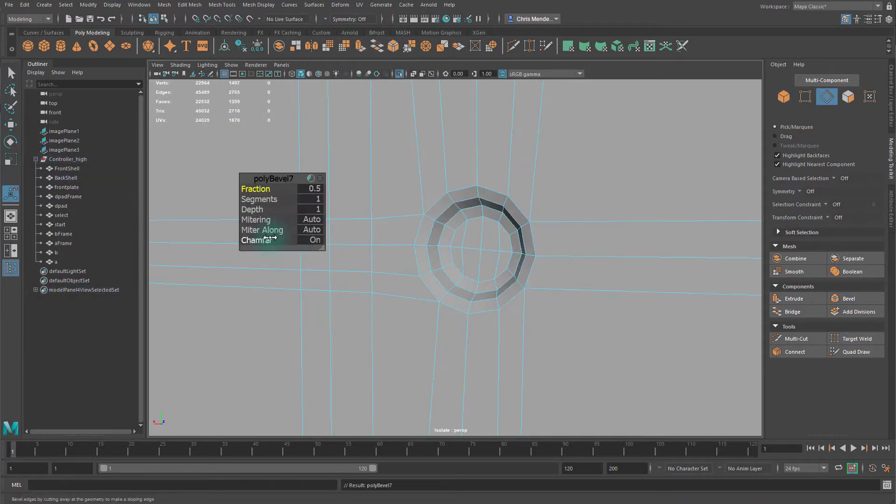
key(q)
right_drag(485, 167, 515, 145)
alt+right_drag(522, 261, 478, 224)
Examine all of BackShell's beveled holes in smooth preview, and switch back to the unsmoothed mesh
key(3)
click(490, 135)
alt+drag(492, 200, 542, 231)
alt+middle_drag(542, 229, 457, 235)
alt+drag(457, 234, 497, 230)
click(394, 234)
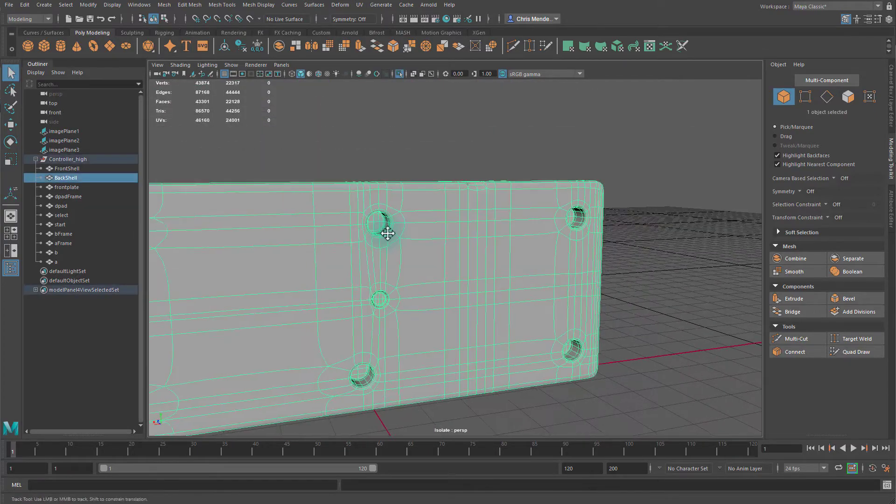
alt+middle_drag(388, 234, 551, 239)
alt+right_drag(357, 238, 429, 252)
key(1)
alt+middle_drag(370, 235, 417, 235)
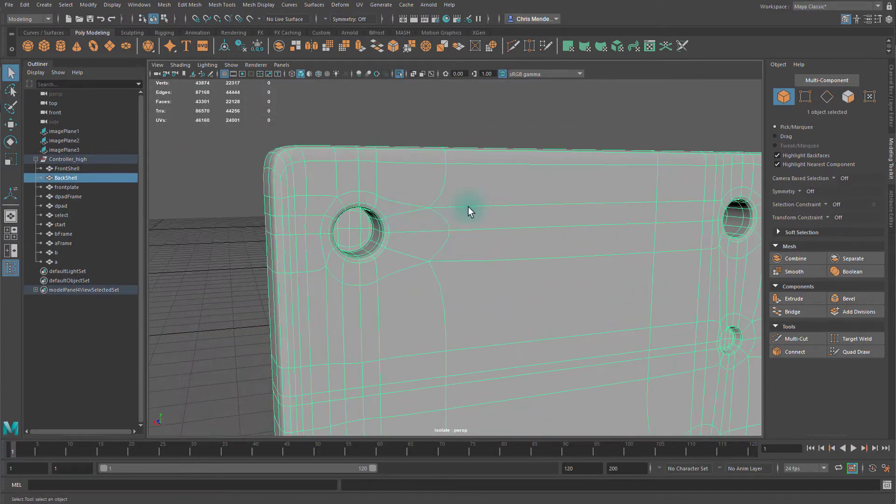
alt+middle_drag(532, 245, 493, 255)
key(1)
Try to bevel the edge loop running along BackShell's open inner rim and around the notch
alt+right_drag(495, 256, 472, 247)
alt+middle_drag(639, 224, 571, 228)
alt+drag(667, 237, 474, 235)
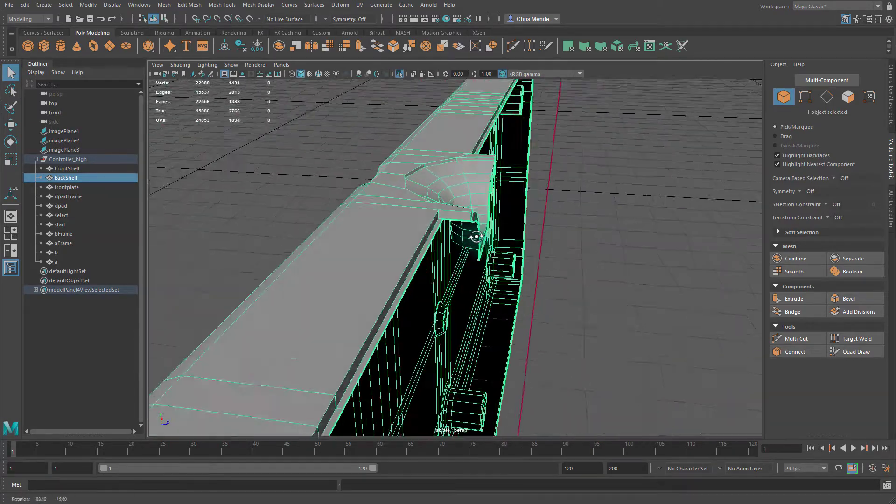
alt+right_drag(371, 191, 407, 171)
alt+drag(443, 176, 406, 198)
alt+middle_drag(406, 201, 456, 184)
alt+right_drag(455, 183, 490, 181)
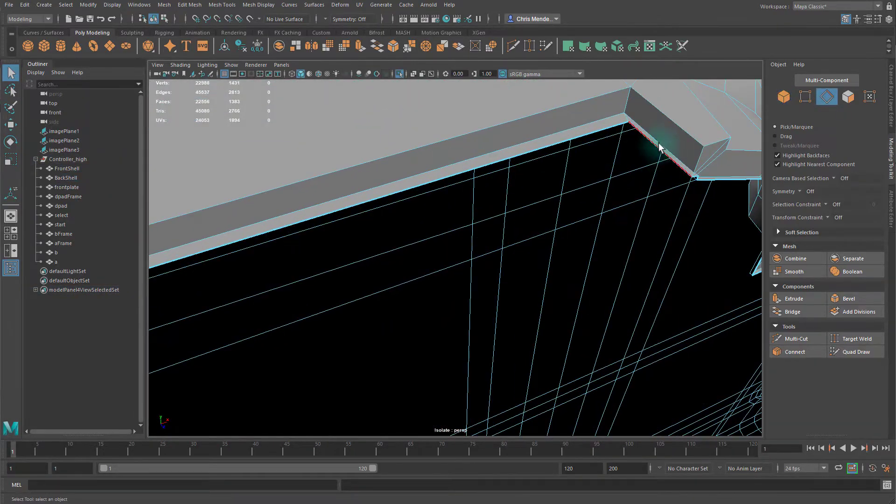
key(f)
scroll(513, 219, up, 8)
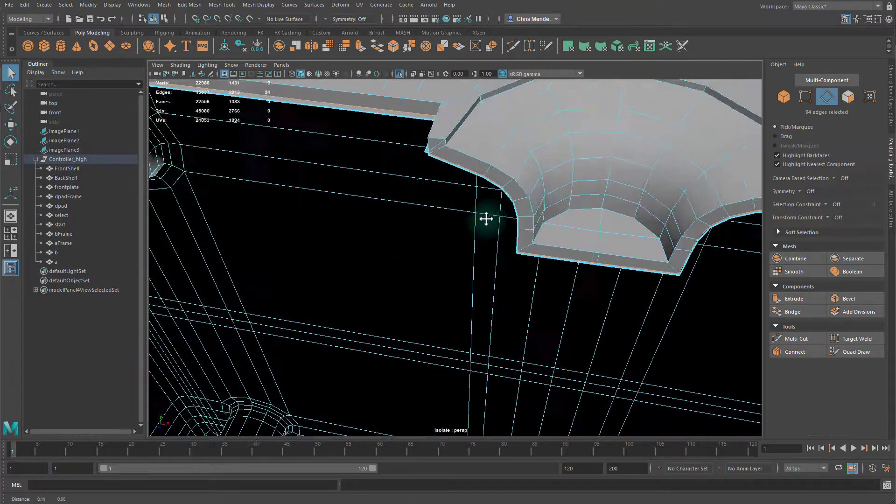
alt+drag(443, 210, 405, 140)
click(394, 45)
key(ctrl+z)
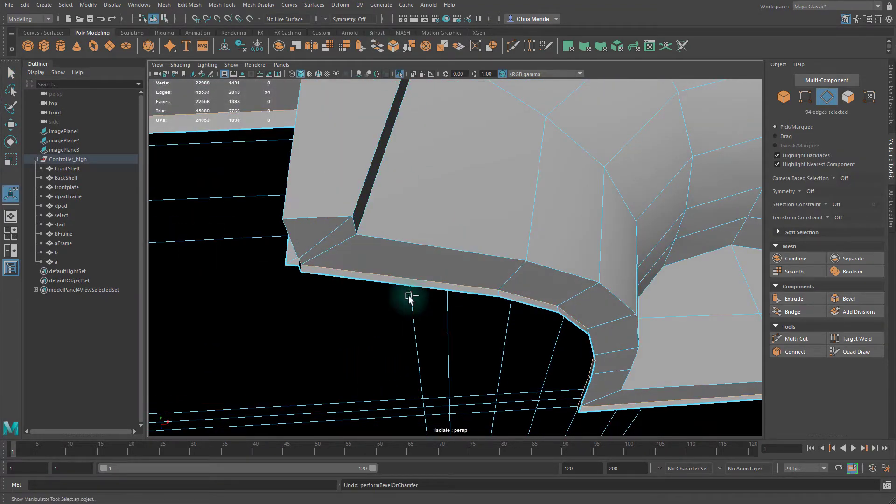
With point snapping, move the misaligned vertex at the notch's rim corner into line with the neighbouring rim edge
alt+drag(434, 289, 590, 100)
key(F9)
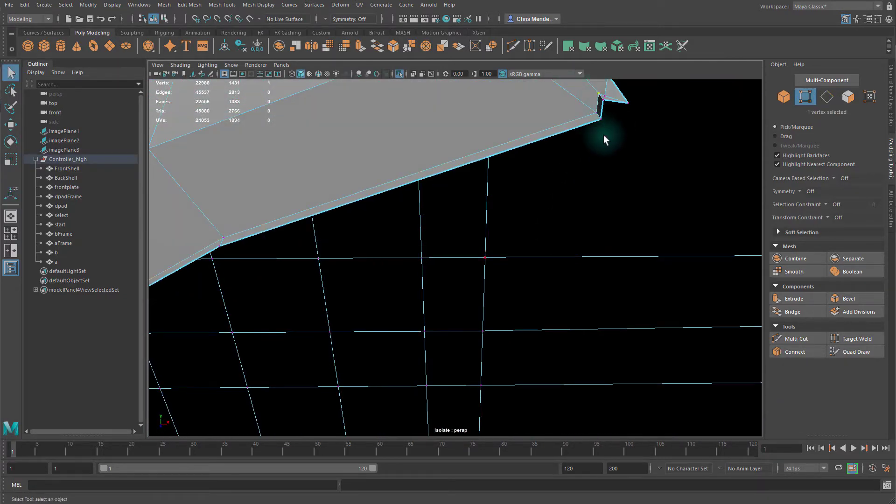
alt+drag(603, 137, 502, 275)
key(w)
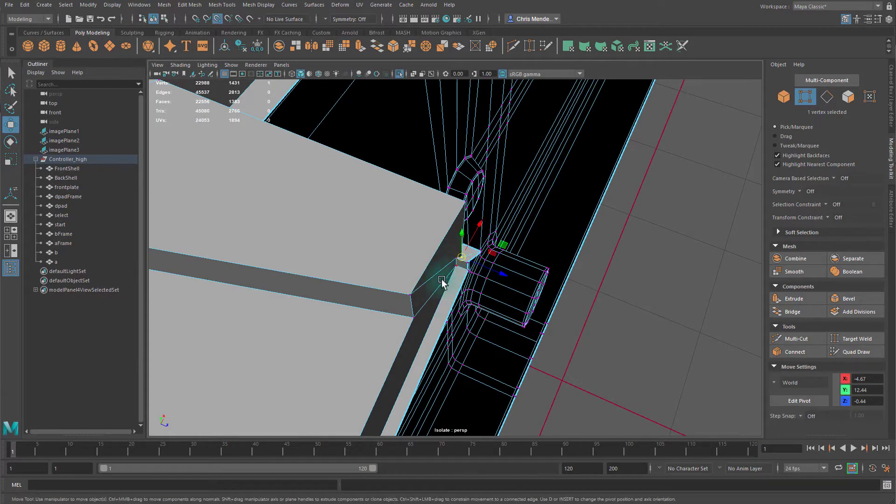
drag(468, 243, 434, 283)
Bevel the edge loop along BackShell's inner rim and notch, adjust the bevel fraction, and check it in smooth preview
key(F10)
double_click(435, 282)
click(393, 53)
alt+drag(452, 225, 436, 224)
alt+right_drag(436, 224, 380, 206)
mouse_move(380, 205)
alt+mouse_down()
mouse_move(387, 210)
mouse_move(373, 206)
alt+mouse_up()
drag(299, 186, 304, 184)
alt+drag(377, 212, 530, 250)
key(3)
key(q)
key(1)
Select the upper edges of BackShell's rim lip on both sides of and around the notch, and bevel them
alt+drag(457, 267, 496, 225)
double_click(440, 234)
scroll(496, 224, down, 5)
shift+double_click(570, 213)
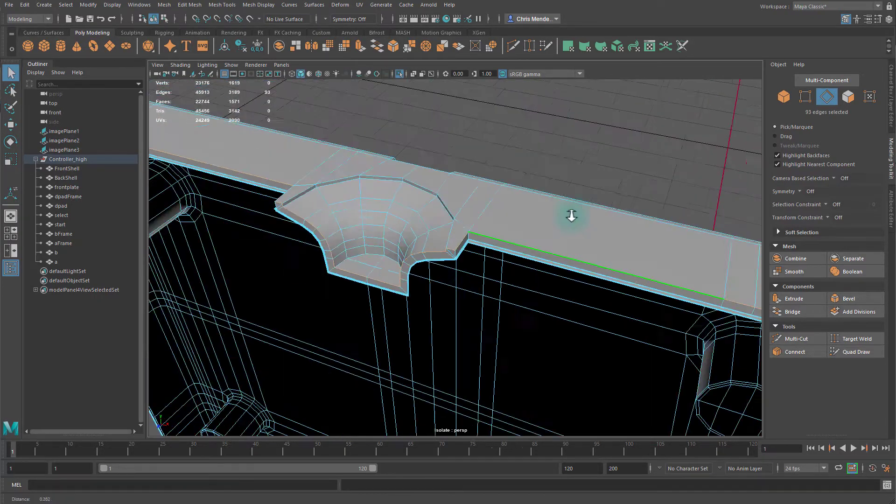
alt+drag(570, 214, 394, 194)
scroll(533, 195, up, 3)
shift+click(488, 209)
key(ctrl+b)
Insert a supporting edge loop across BackShell's rim next to the step corner beside the notch
key(ctrl+shift+x)
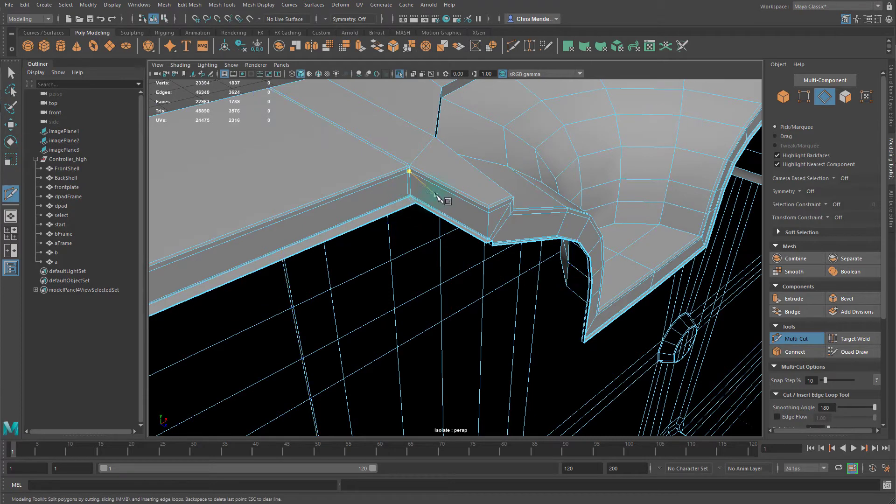
key(q)
double_click(412, 201)
alt+drag(430, 160, 514, 296)
scroll(496, 160, up, 5)
key(ctrl+z)
key(ctrl+shift+x)
ctrl+click(510, 308)
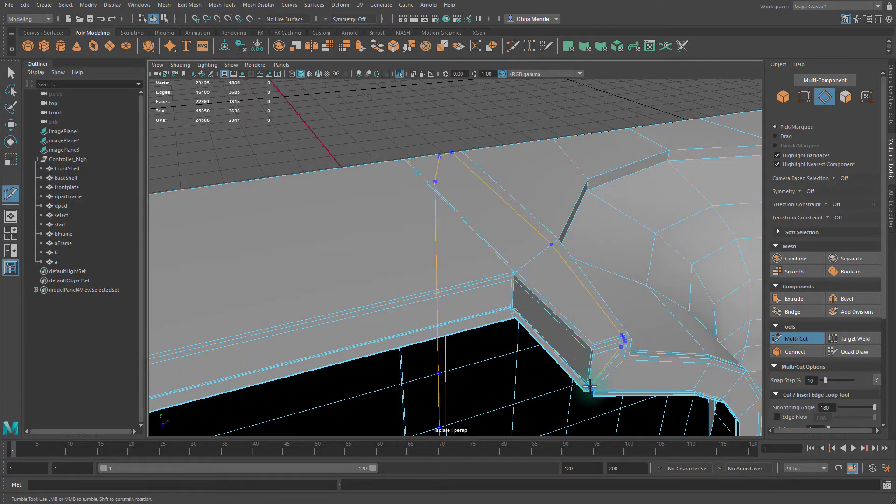
Insert another supporting edge loop across the notch's lip, close to its protruding corner
scroll(619, 392, up, 3)
alt+middle_drag(620, 390, 271, 315)
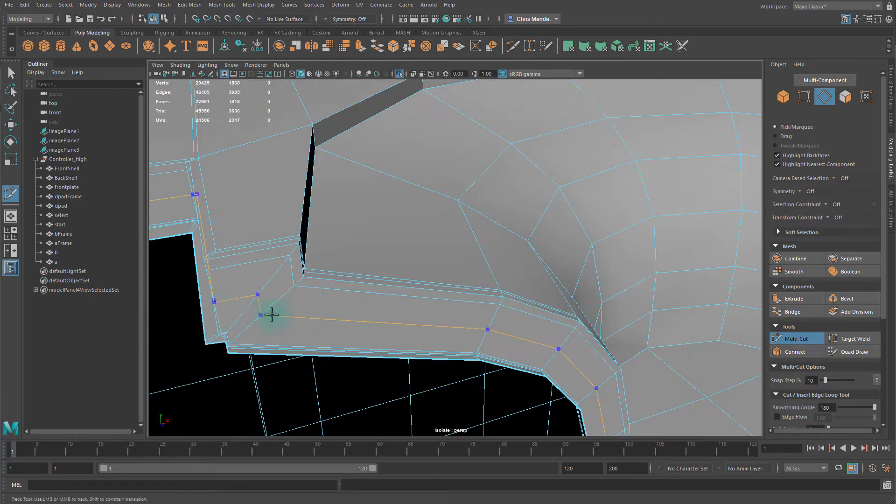
alt+drag(230, 321, 279, 251)
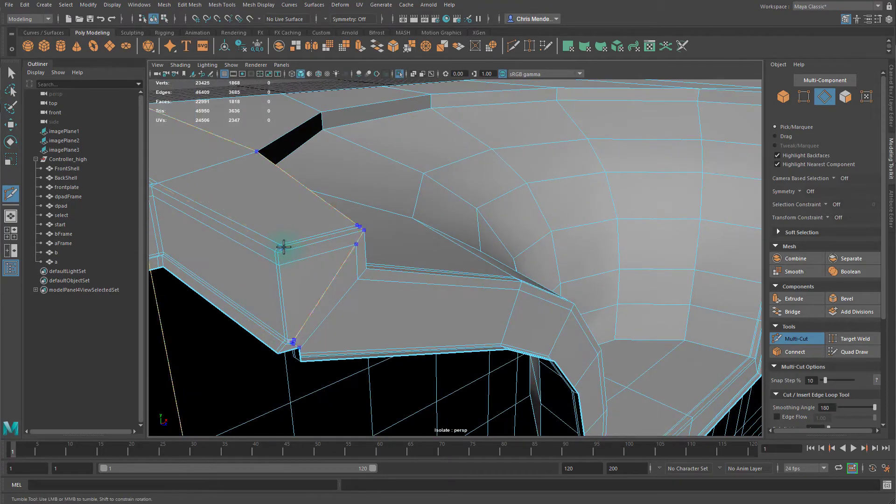
scroll(360, 300, up, 3)
scroll(474, 316, down, 3)
scroll(491, 307, up, 2)
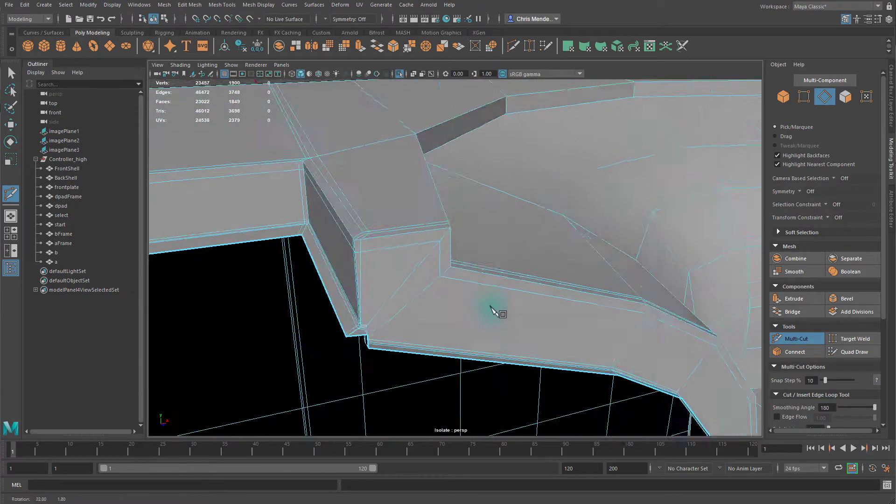
Try to bevel the edge loops along the wall around the notch's curved recess, with a fraction of 0.02
alt+drag(490, 307, 437, 301)
key(q)
double_click(394, 286)
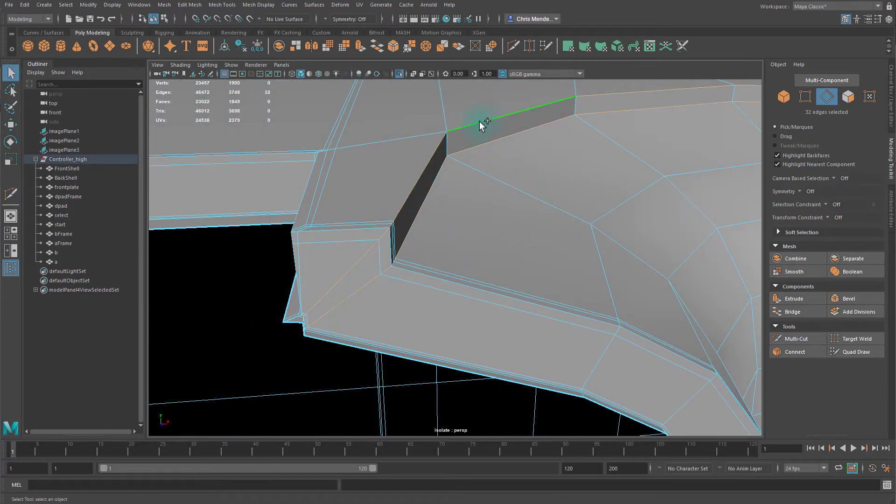
alt+drag(479, 121, 522, 255)
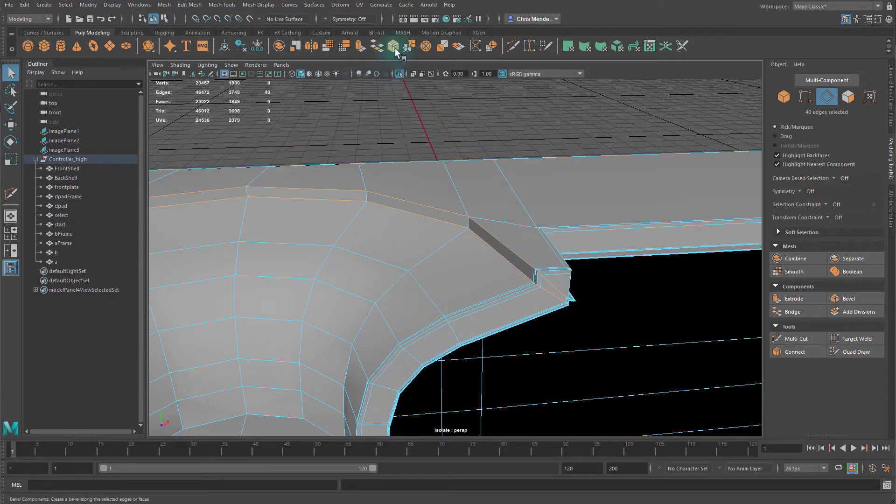
click(395, 53)
alt+right_drag(500, 320, 342, 286)
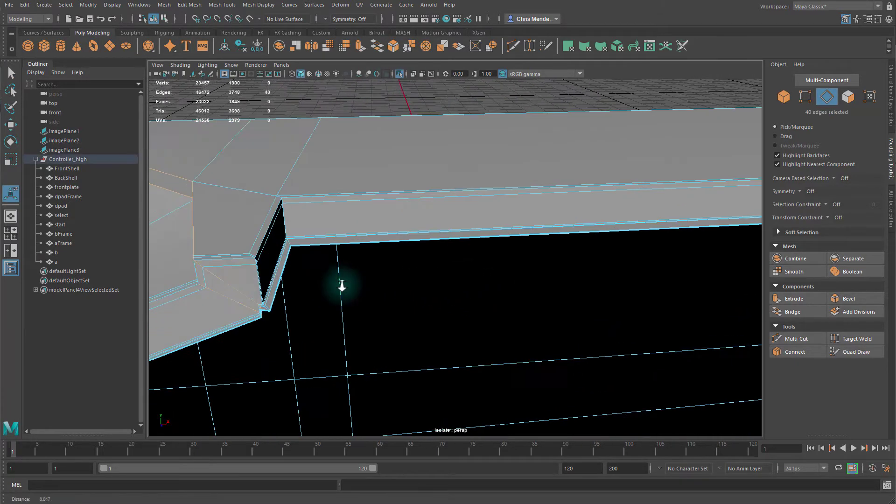
alt+drag(342, 286, 449, 170)
click(393, 48)
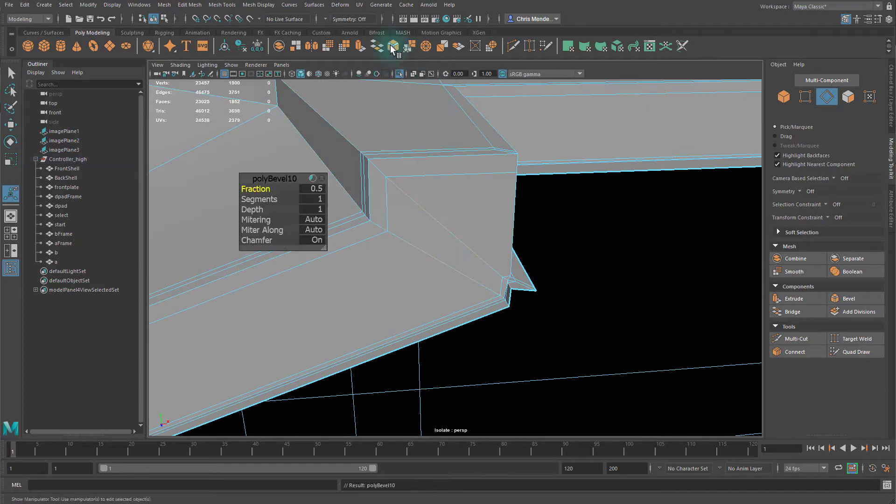
click(273, 242)
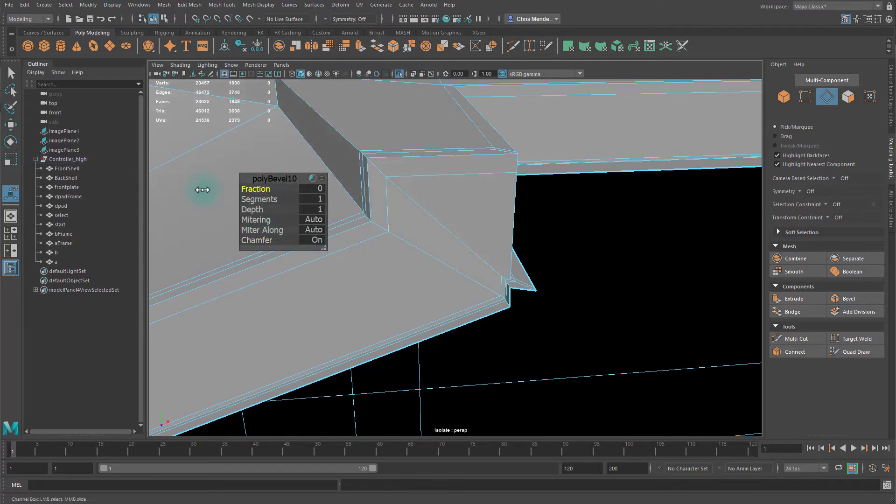
middle_drag(207, 237, 472, 250)
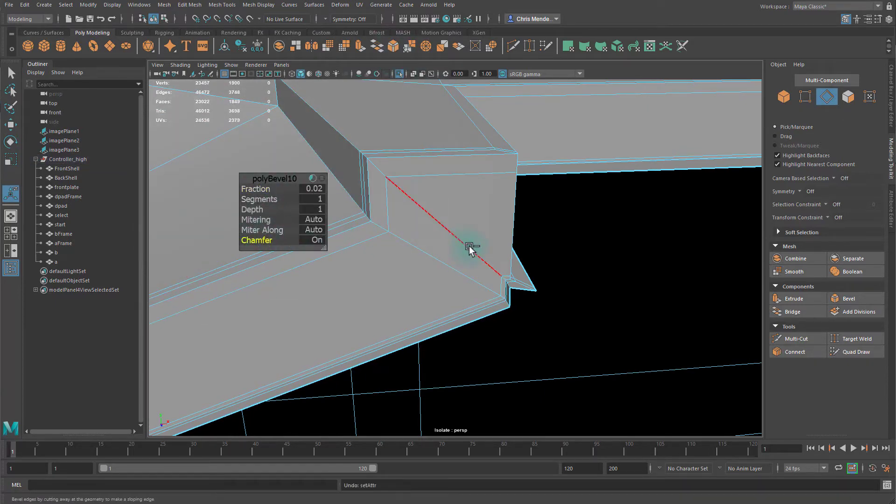
Bevel the edge loop along the arc of the notch's recess with a fraction of 0.5 and Chamfer off
alt+drag(472, 250, 485, 216)
double_click(340, 250)
key(ctrl+b)
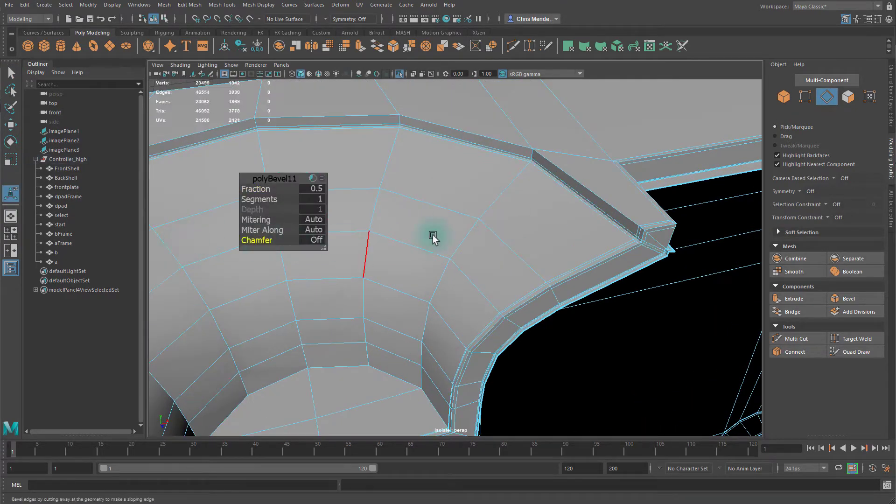
alt+drag(433, 238, 426, 232)
double_click(405, 187)
scroll(408, 186, up, 3)
alt+drag(407, 186, 303, 190)
key(ctrl+b)
Insert a supporting edge loop near the notch's lip corner with Multi-Cut, and check the recess in smooth preview
alt+drag(414, 276, 428, 248)
shift+right_drag(428, 247, 520, 191)
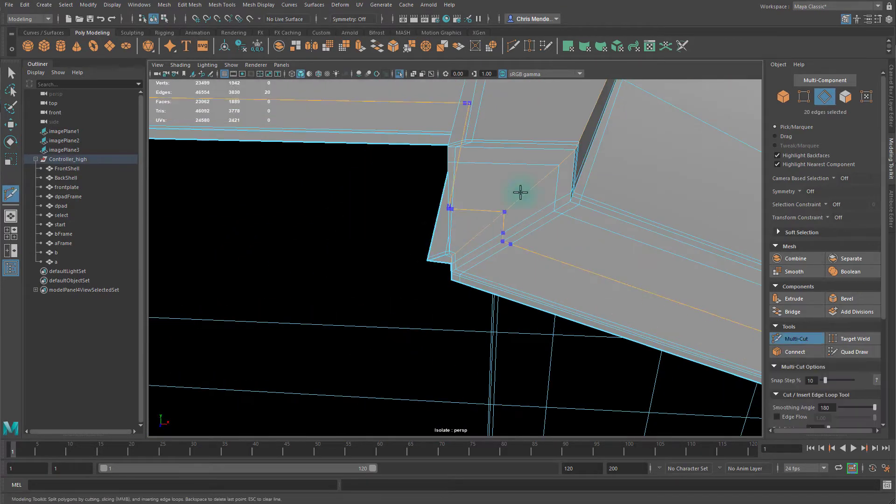
alt+right_drag(599, 176, 530, 186)
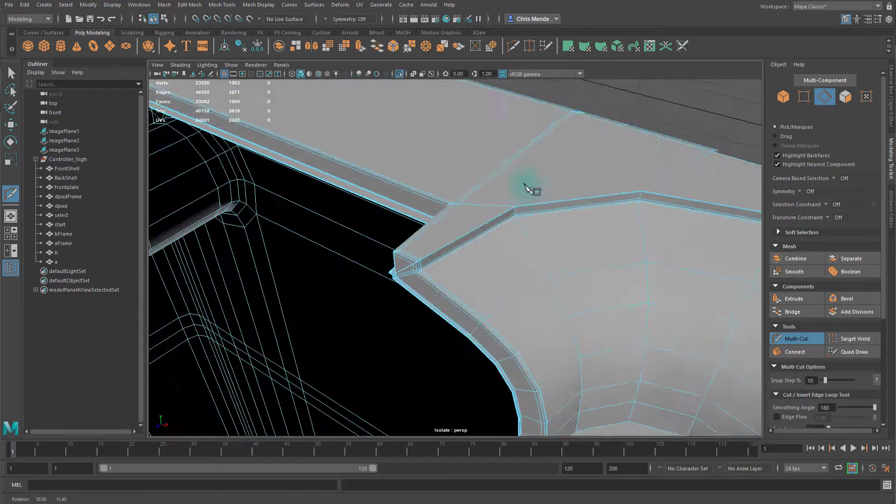
alt+drag(530, 186, 647, 299)
key(3)
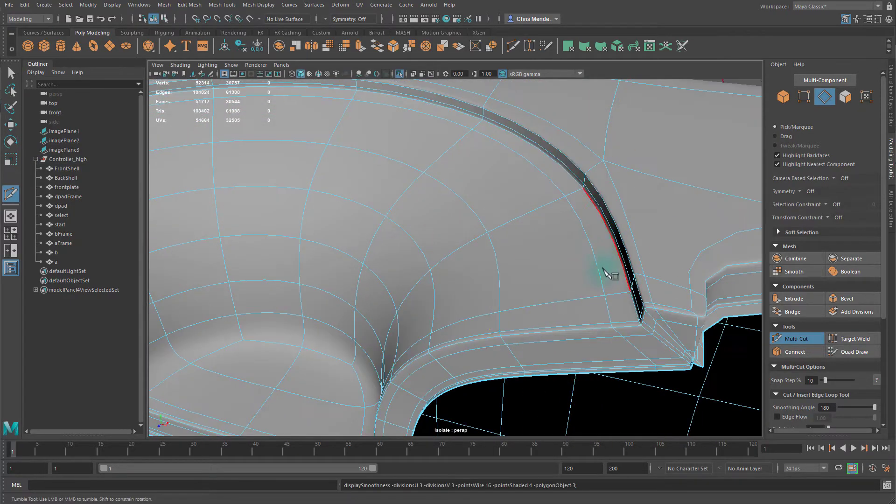
right_drag(524, 286, 606, 224)
alt+right_drag(625, 224, 592, 178)
click(592, 178)
alt+drag(592, 179, 516, 228)
Bevel the curved edges around the recess floor of the notch with a fraction of 0.5 and Chamfer off
click(516, 228)
key(1)
key(F10)
scroll(460, 290, up, 5)
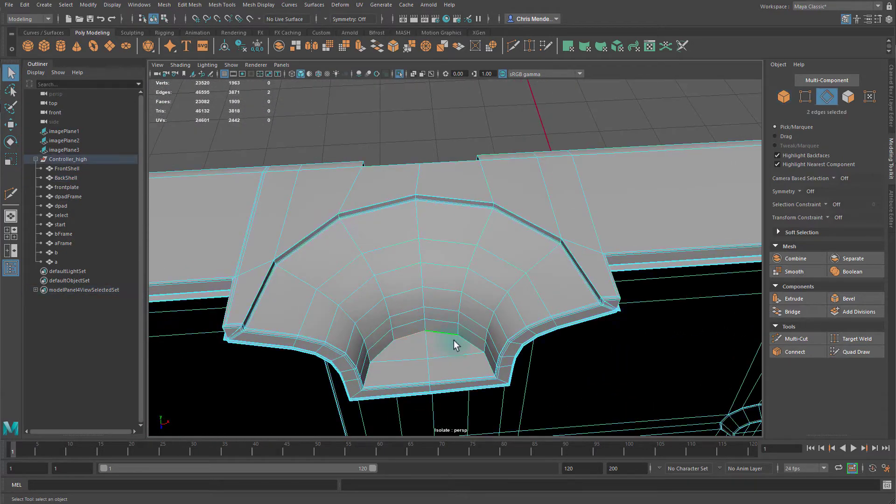
shift+right_drag(405, 91, 252, 187)
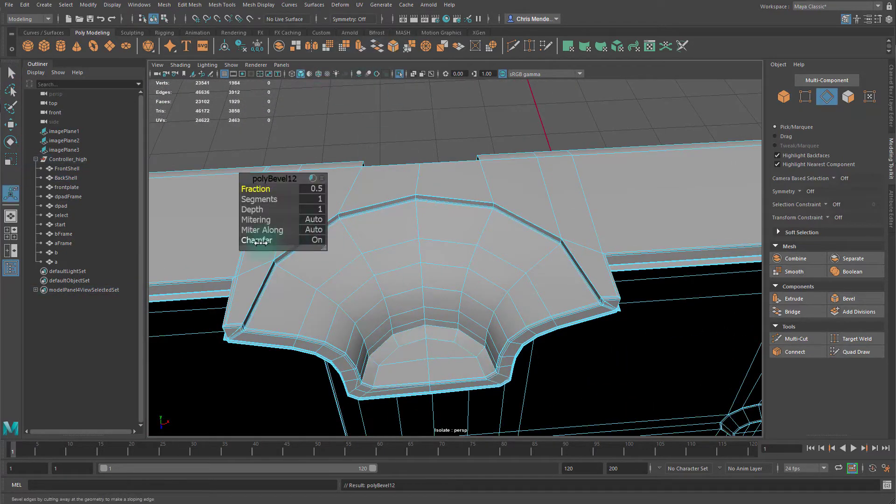
key(F8)
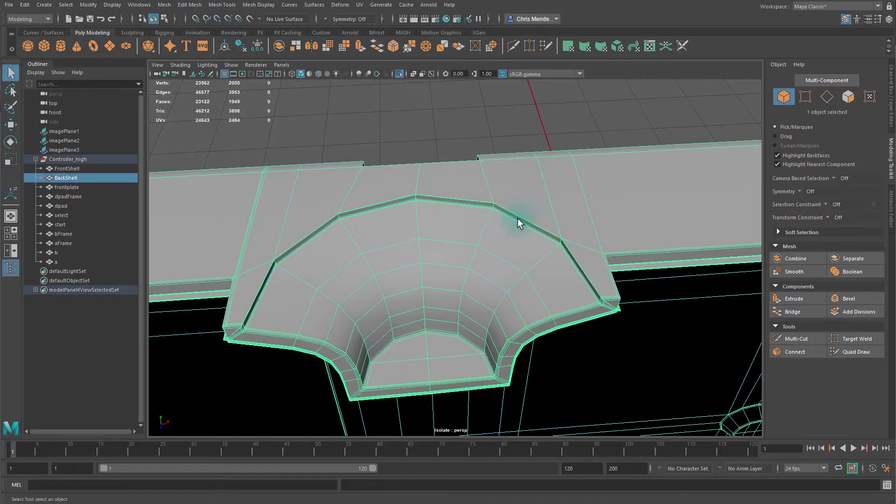
Check the notch in smooth preview and show the whole controller to inspect the seam between the shells
key(3)
click(455, 140)
alt+drag(456, 139, 436, 266)
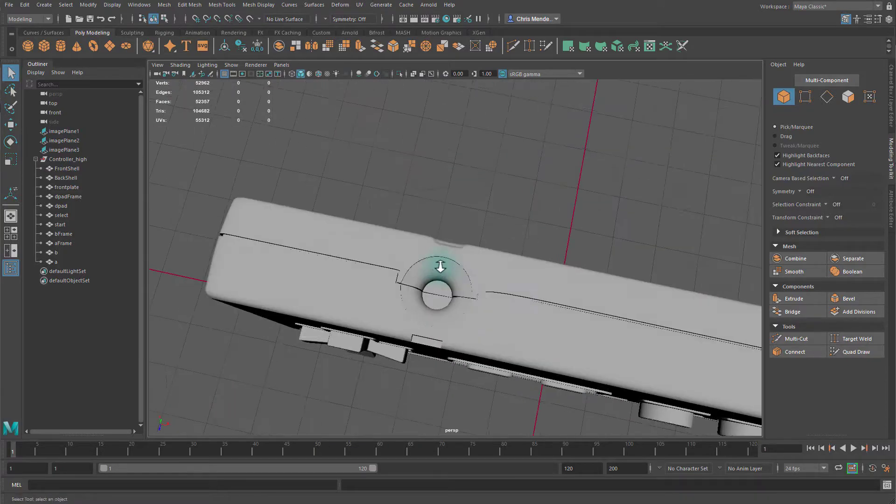
alt+right_drag(436, 266, 554, 262)
Isolate BackShell and try an edge loop running through the step corner beside the notch
click(572, 247)
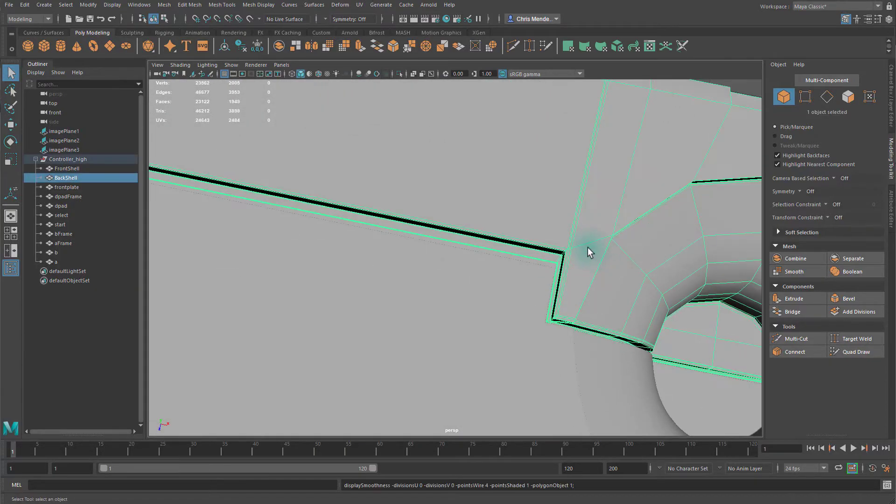
key(ctrl+1)
alt+drag(585, 245, 573, 250)
alt+middle_drag(574, 250, 600, 236)
shift+right_drag(600, 236, 591, 291)
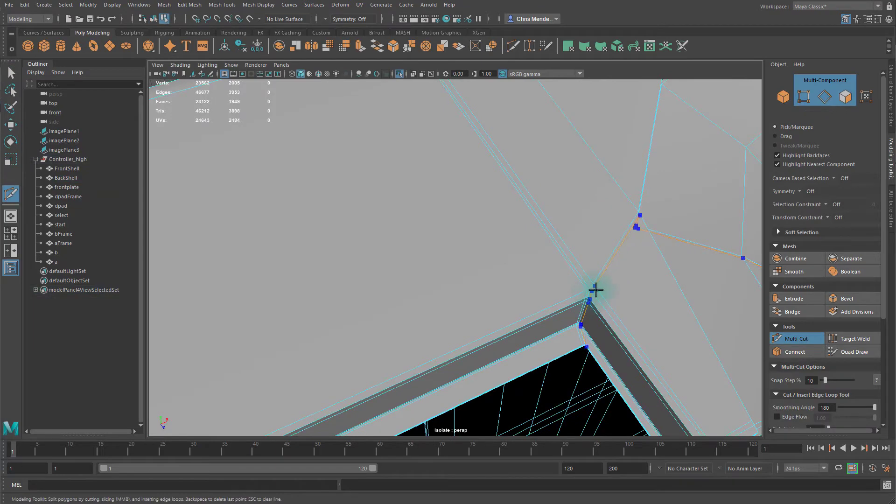
scroll(595, 290, down, 8)
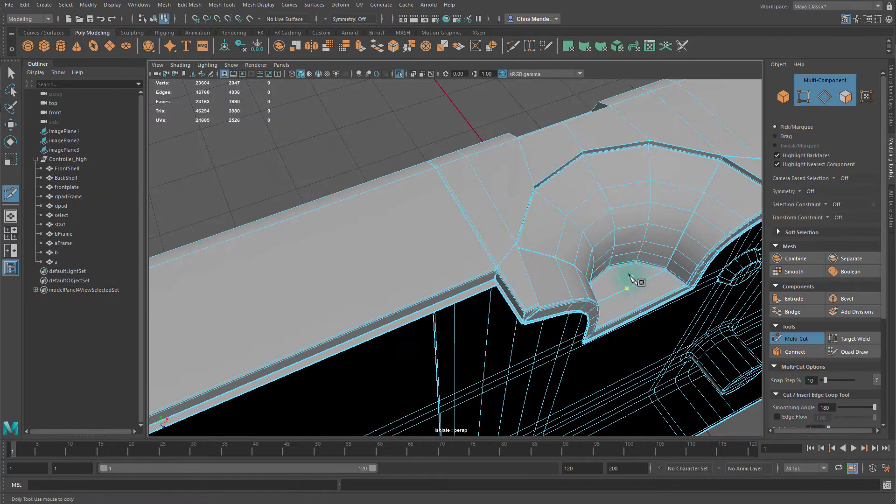
Inspect the notch with the added corner loop from several angles, and undo the loop
alt+drag(634, 280, 580, 260)
key(q)
alt+drag(614, 180, 533, 234)
click(533, 234)
key(1)
alt+right_drag(516, 240, 458, 252)
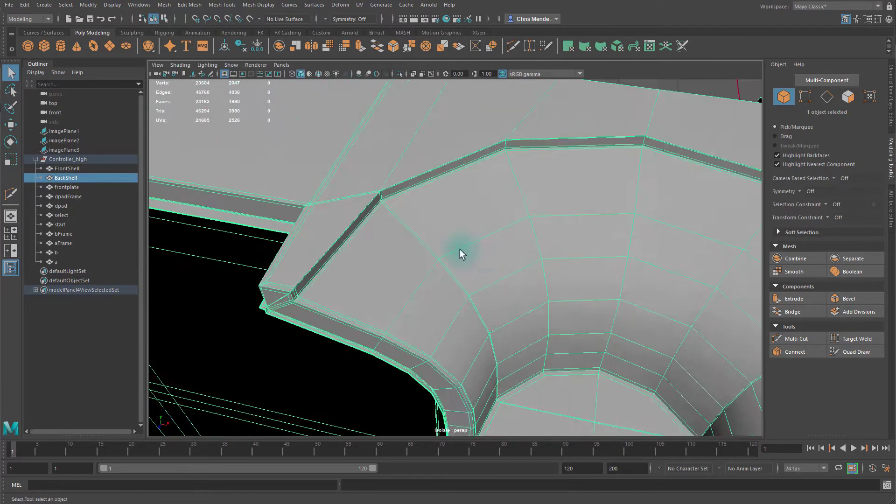
alt+drag(457, 252, 485, 240)
right_drag(486, 240, 552, 247)
alt+drag(552, 248, 452, 230)
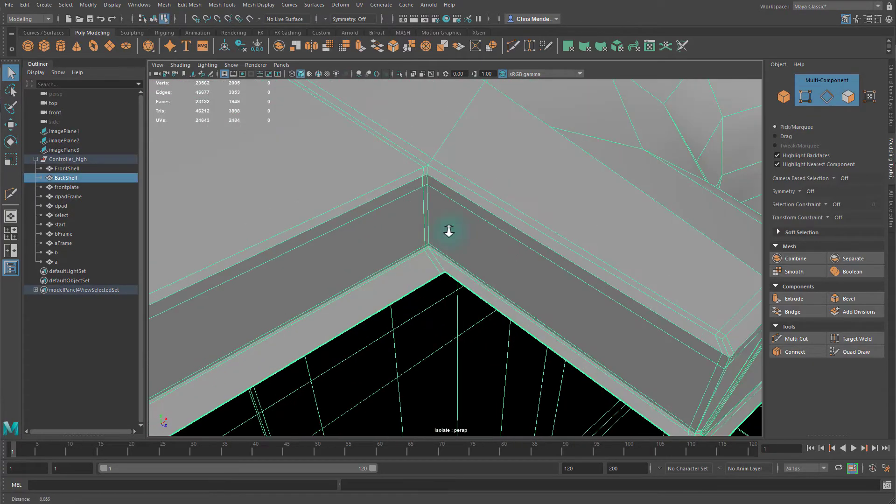
Cut supporting edges into the step corner beside the notch, and check the result in smooth preview
key(ctrl+shift+x)
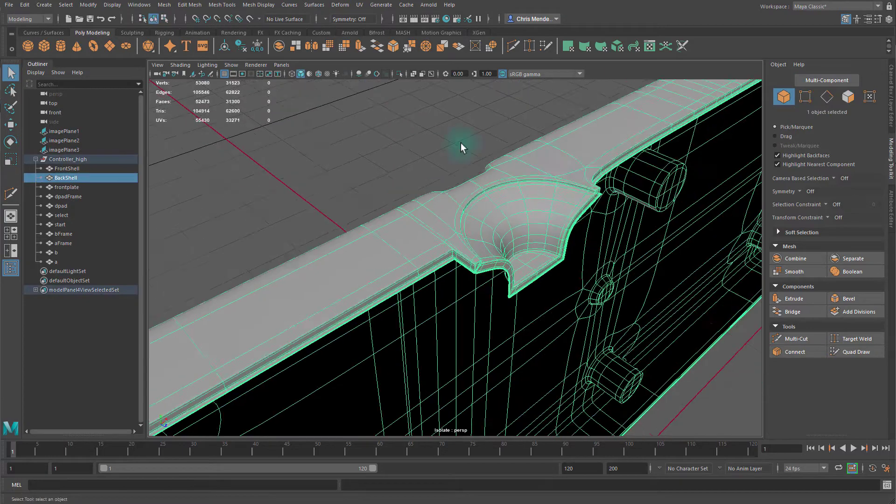
alt+drag(459, 145, 518, 216)
scroll(510, 221, up, 3)
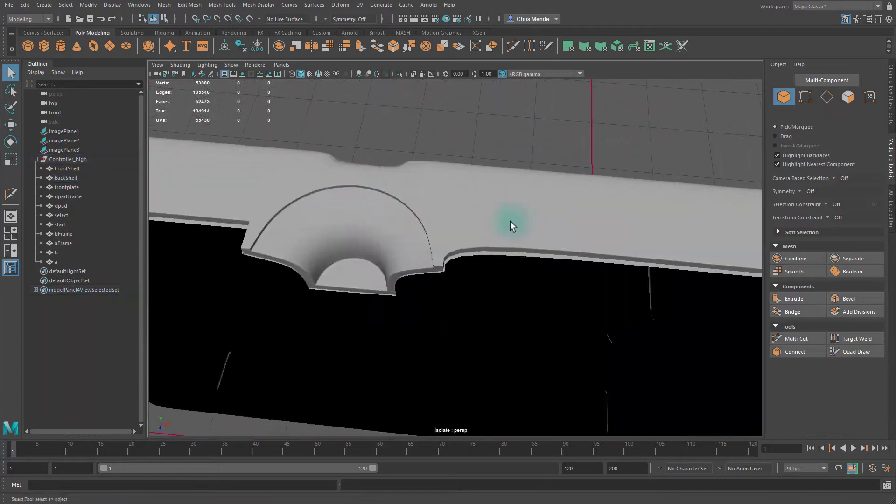
click(510, 221)
Add supporting cuts with Multi-Cut around the step corner on the opposite side of the notch
alt+drag(467, 226, 401, 134)
key(ctrl+shift+x)
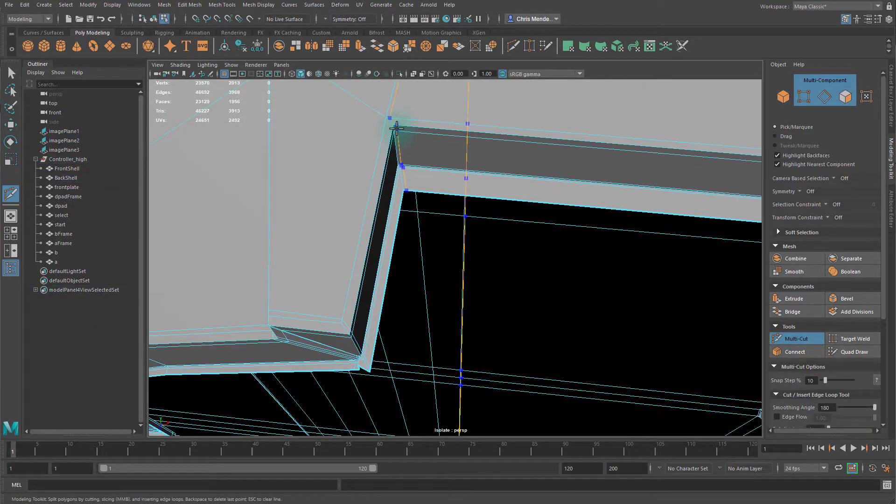
alt+middle_drag(422, 229, 392, 211)
scroll(389, 251, up, 5)
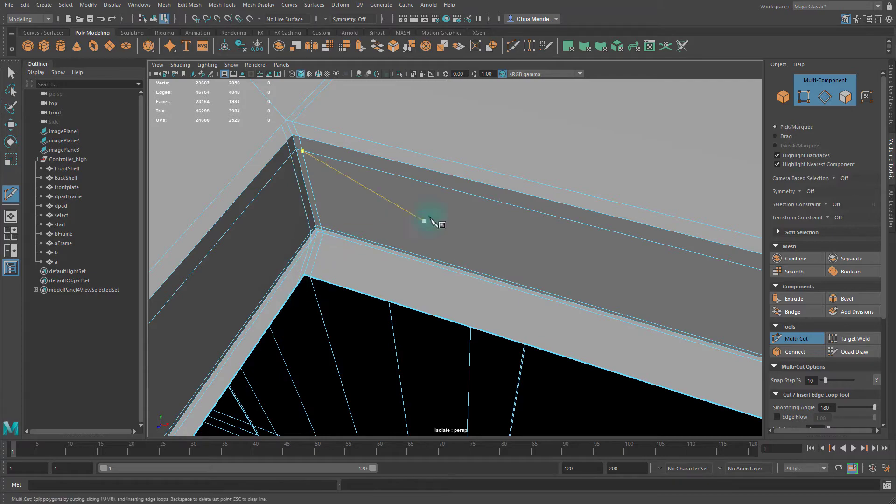
Examine the step corners and rim around BackShell's notch in smooth preview
key(3)
key(q)
alt+right_drag(509, 158, 531, 179)
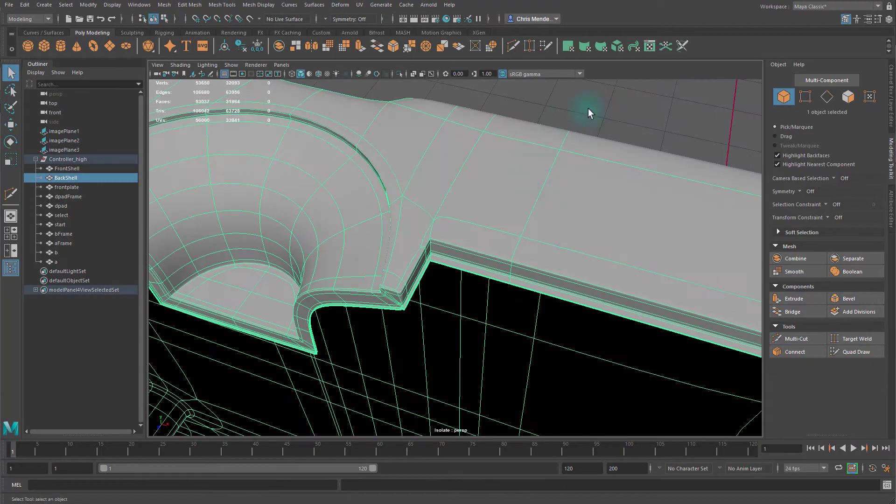
click(589, 108)
alt+right_drag(588, 109, 580, 169)
alt+drag(580, 168, 504, 186)
alt+right_drag(503, 187, 506, 289)
Leave smooth preview, select the vertices at the notch's lip corner, and adjust them with the Scale tool
click(506, 292)
key(1)
alt+drag(508, 294, 551, 261)
alt+middle_drag(550, 261, 447, 250)
alt+drag(446, 249, 471, 247)
alt+middle_drag(471, 247, 518, 198)
alt+right_drag(519, 198, 494, 251)
alt+drag(493, 250, 578, 238)
right_drag(579, 205, 560, 200)
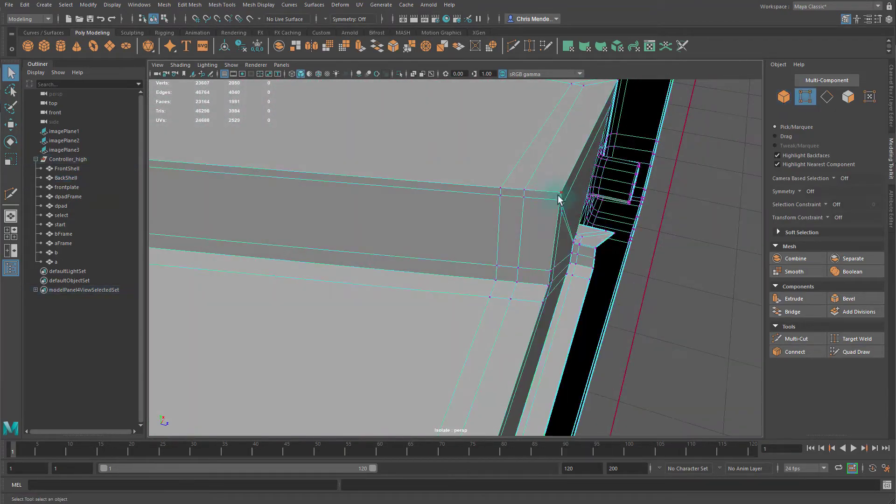
key(r)
key(ctrl+z)
drag(596, 200, 628, 230)
click(523, 220)
key(r)
alt+right_drag(628, 230, 490, 236)
Examine the adjusted lip corner and the surrounding rim in smooth preview
key(3)
click(607, 262)
alt+drag(606, 262, 551, 252)
mouse_move(550, 252)
alt+right_down()
mouse_move(521, 245)
mouse_move(546, 266)
alt+right_up()
alt+middle_drag(545, 266, 560, 340)
click(559, 341)
alt+drag(560, 340, 513, 367)
mouse_move(513, 366)
alt+right_down()
mouse_move(501, 362)
mouse_move(512, 362)
alt+right_up()
Select the rim vertices at the notch's lower lip corner for moving, and check the corner in smooth preview
key(1)
right_drag(434, 366, 421, 367)
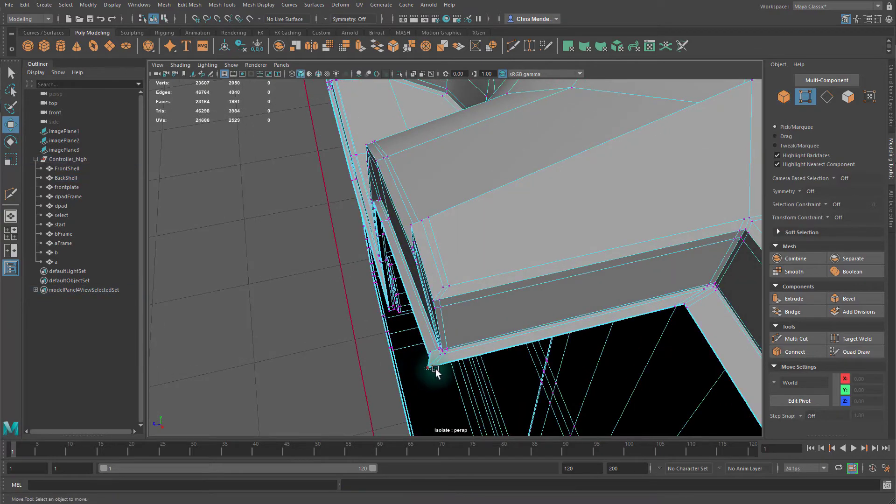
click(436, 372)
key(3)
key(F8)
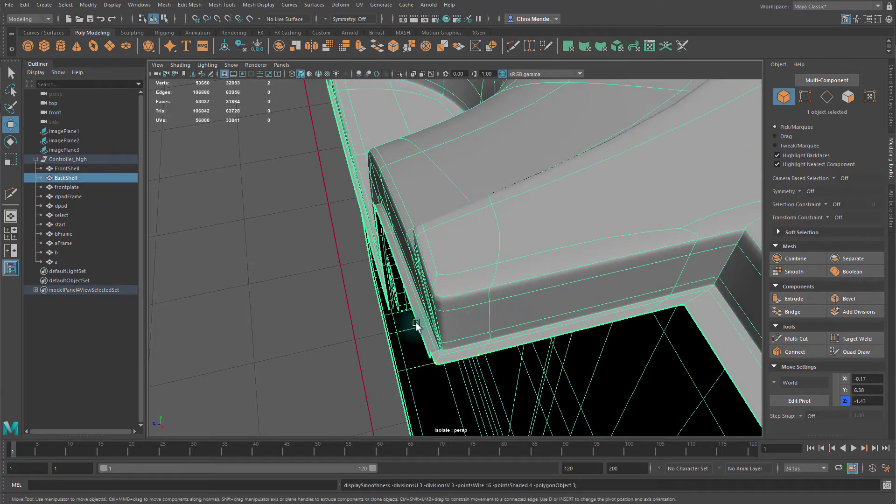
Leave BackShell's smooth preview and adjust the vertices at the notch's lip corner with the Scale and Move tools
alt+drag(416, 326, 563, 302)
key(F9)
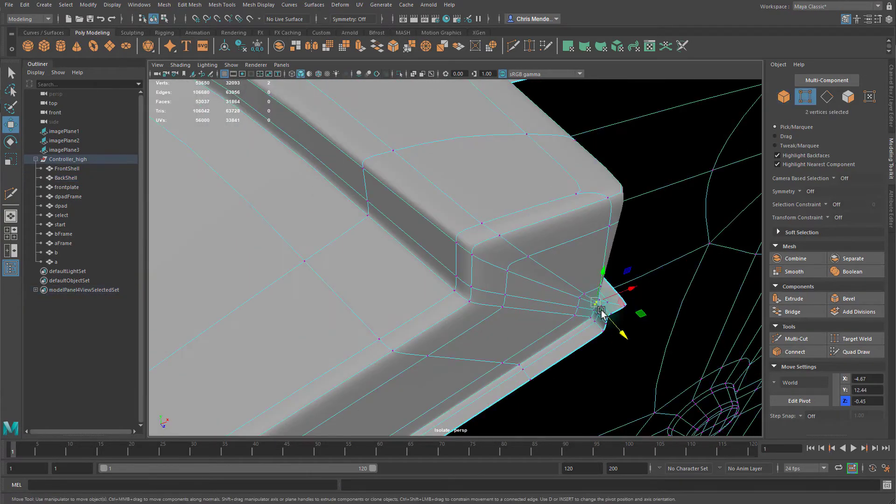
key(1)
key(r)
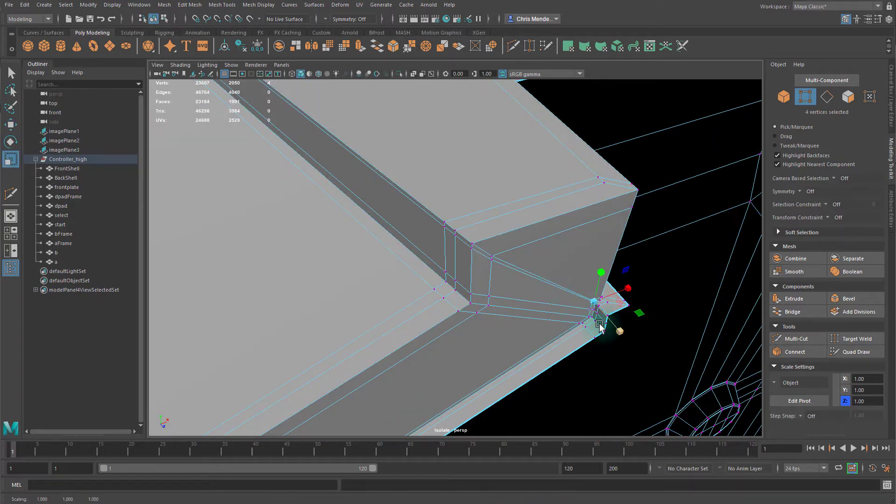
alt+drag(599, 325, 519, 283)
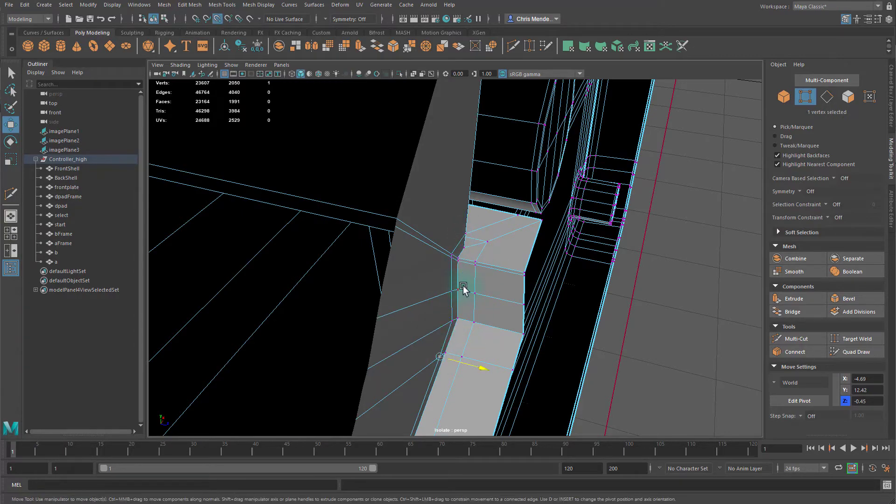
alt+drag(481, 326, 494, 152)
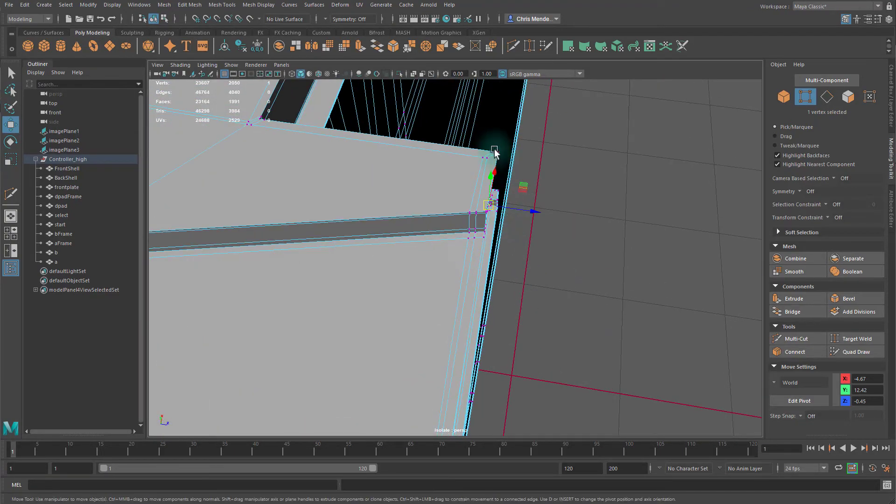
Snap the rim vertex above the notch's lip corner in depth to the neighbouring corner vertex with the Move tool
click(513, 164)
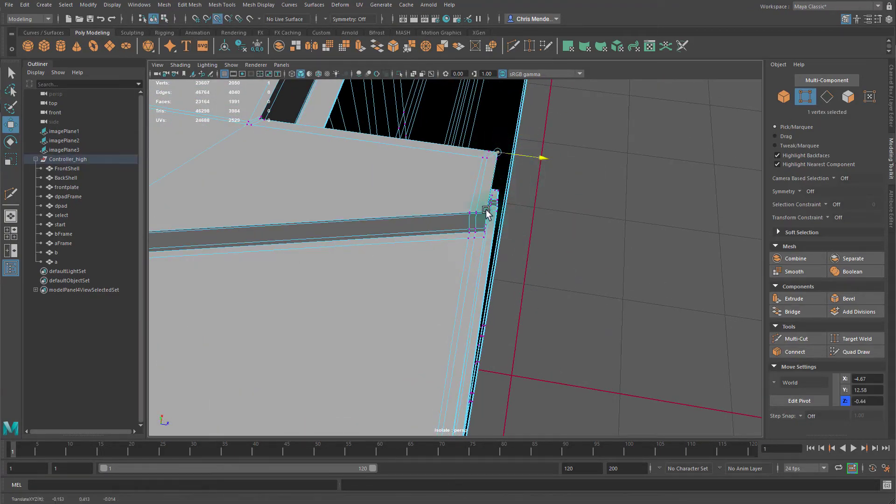
key(v)
drag(499, 160, 486, 209)
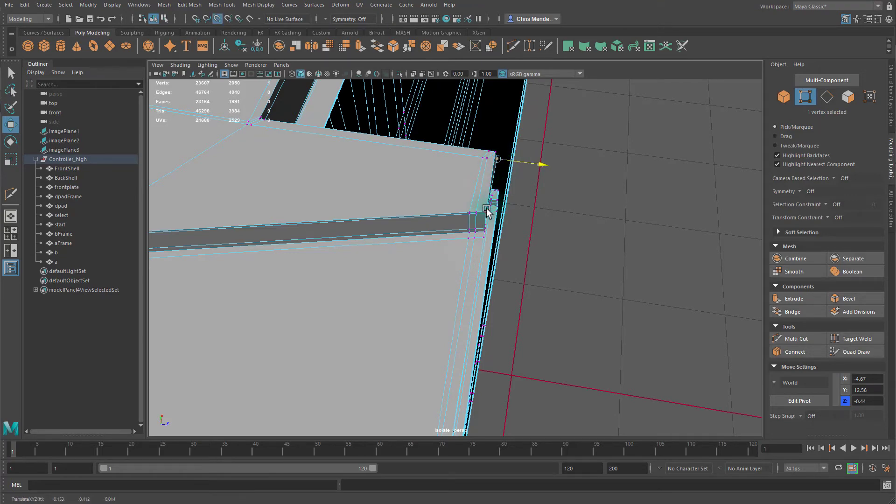
Return to object mode with BackShell deselected, and exit isolation to show the whole controller
key(F8)
click(611, 191)
scroll(611, 190, down, 6)
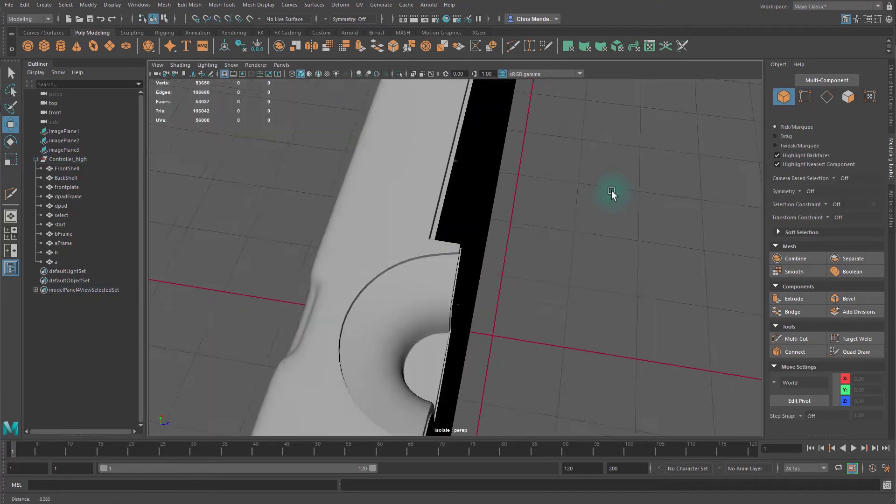
alt+drag(611, 191, 586, 215)
key(ctrl+1)
scroll(586, 215, down, 5)
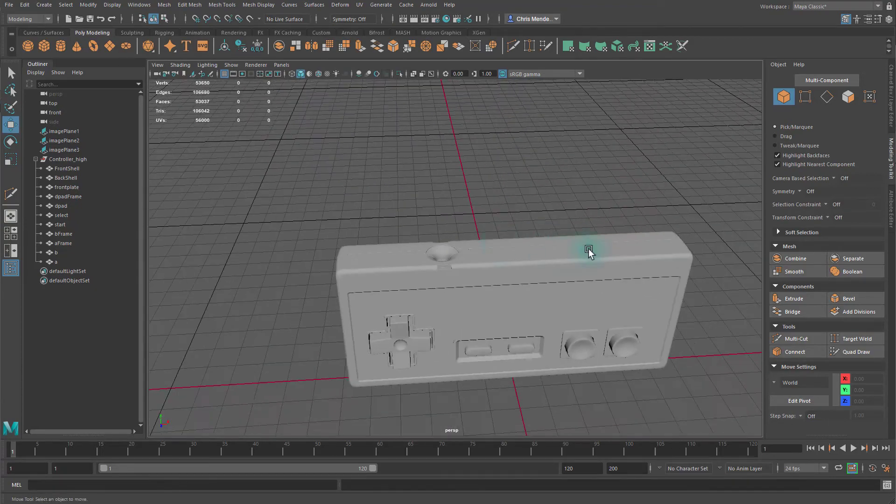
Bevel the outline and inner edges of BackShell's rectangular slot below the round notch with a fraction of 0.29
alt+drag(588, 248, 484, 280)
click(484, 280)
scroll(483, 280, up, 10)
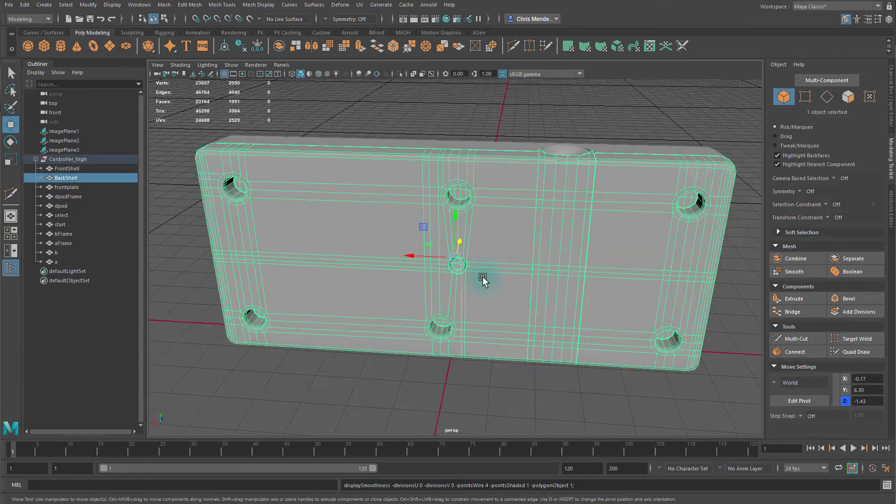
right_drag(449, 202, 433, 172)
double_click(422, 189)
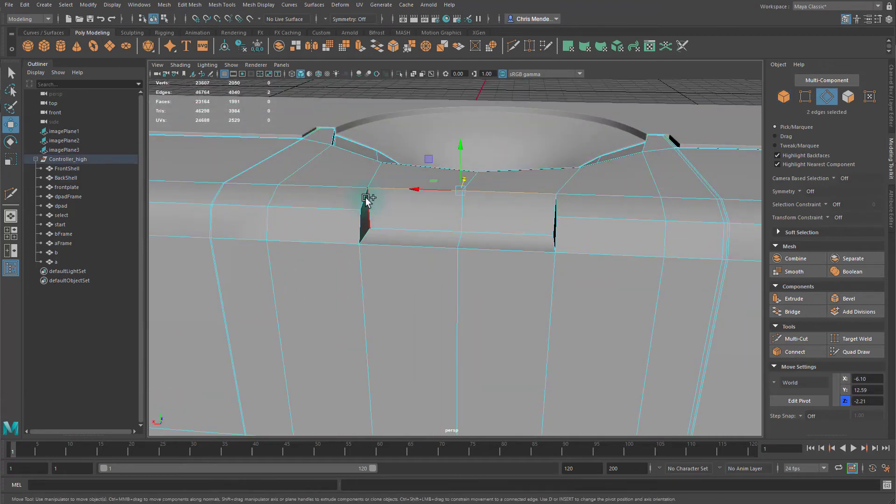
shift+click(555, 234)
alt+drag(555, 240, 485, 245)
shift+click(724, 206)
shift+click(608, 242)
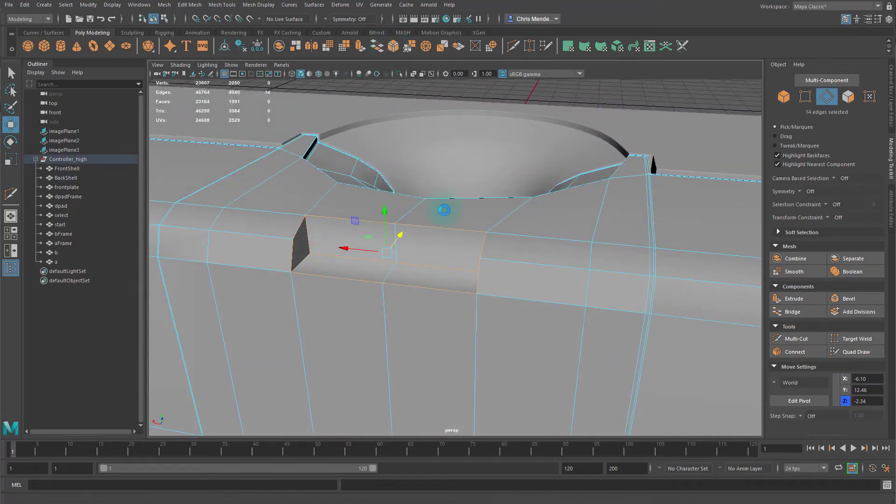
key(ctrl+b)
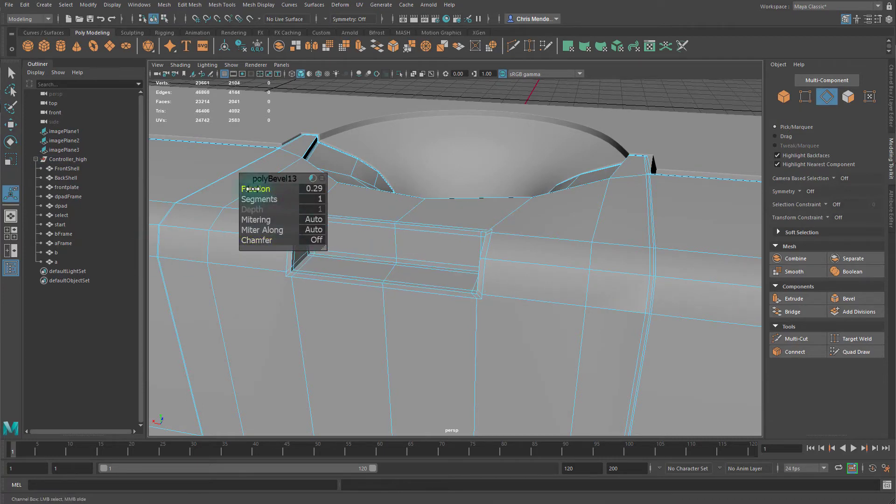
alt+drag(440, 231, 597, 248)
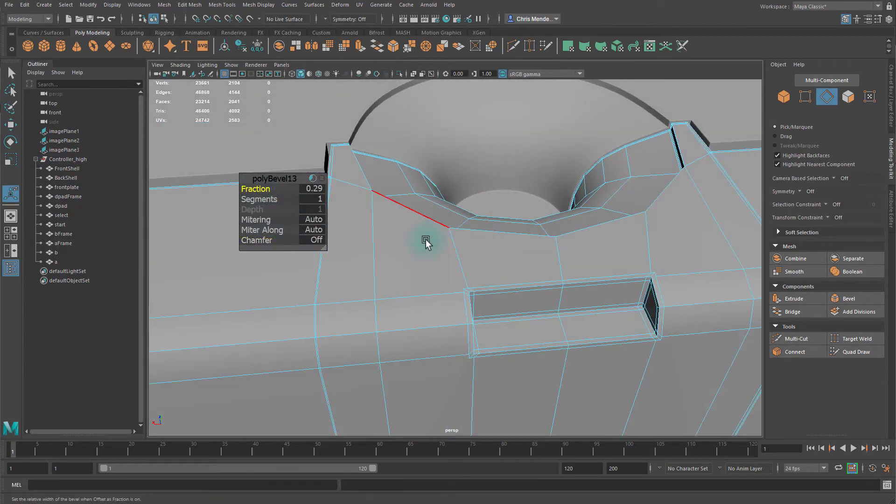
Target-weld the extra vertices at the slot's upper corners, and add supporting edges outward from those corners with Multi-Cut
click(857, 338)
scroll(468, 288, up, 3)
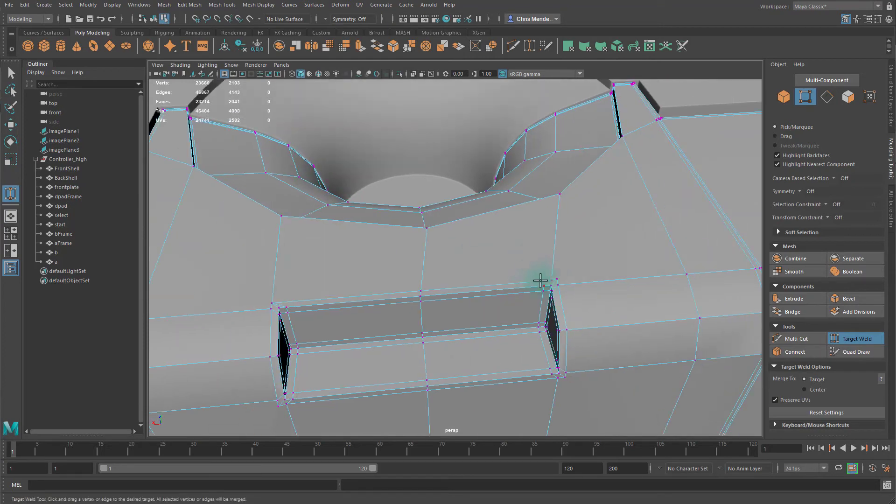
key(ctrl+shift+x)
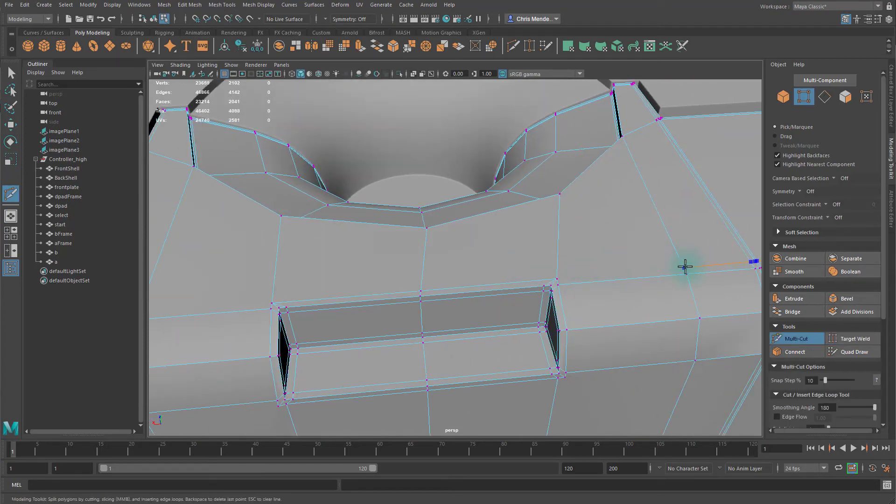
alt+middle_drag(247, 272, 526, 261)
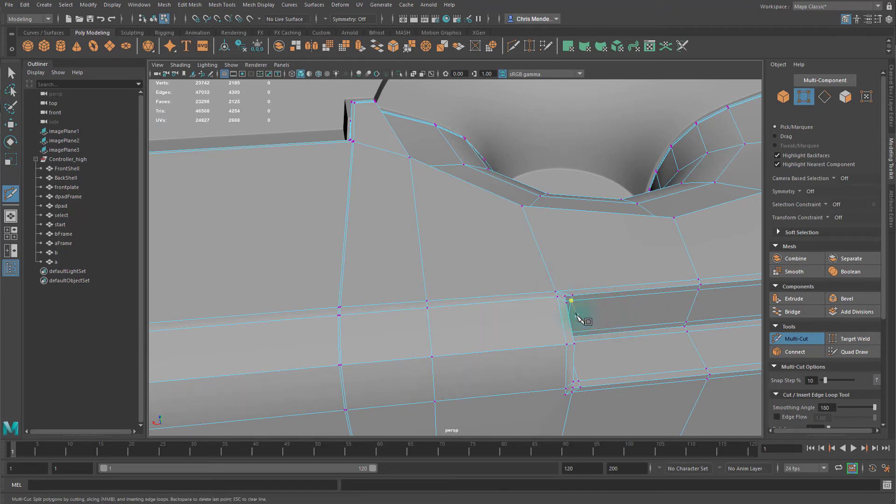
alt+middle_drag(609, 320, 312, 235)
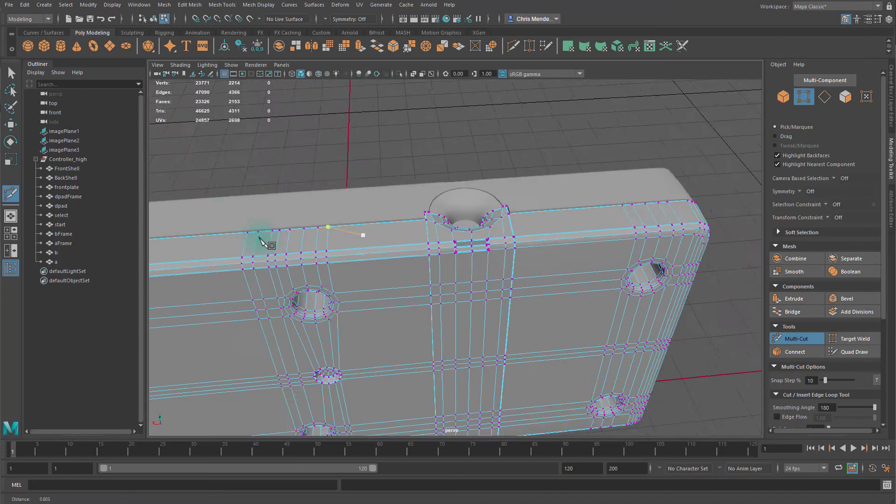
Cut an edge from the slot's lower left corner to the new loop on the neighbouring vertical edge
scroll(452, 235, up, 5)
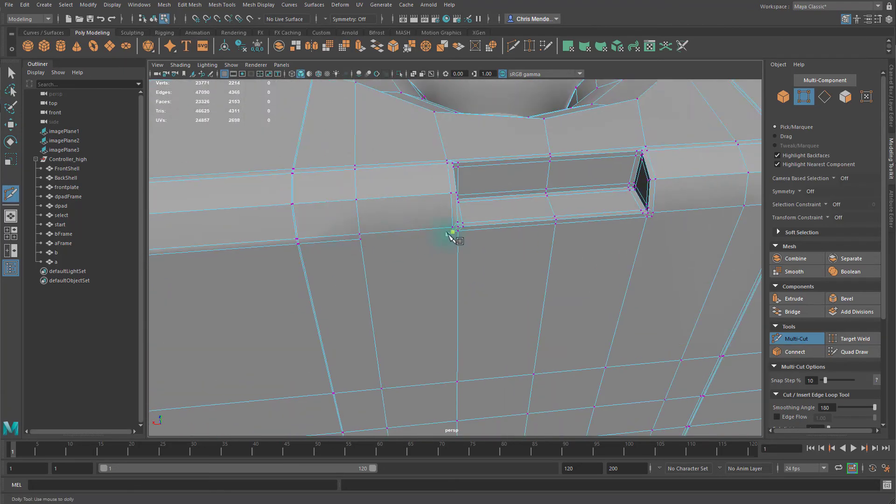
click(360, 239)
key(Return)
Insert a supporting edge loop on the slot's other side and connect it to the slot's lower right corner
click(555, 224)
alt+middle_drag(511, 253, 270, 253)
ctrl+click(477, 210)
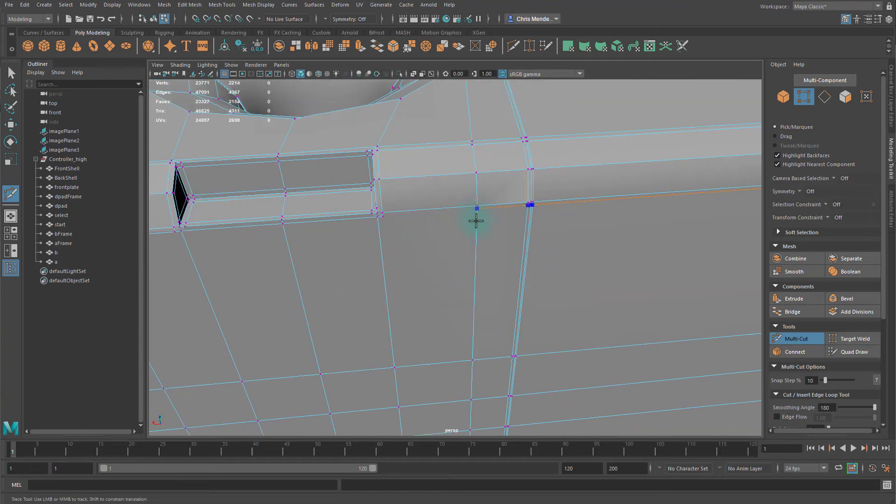
click(477, 209)
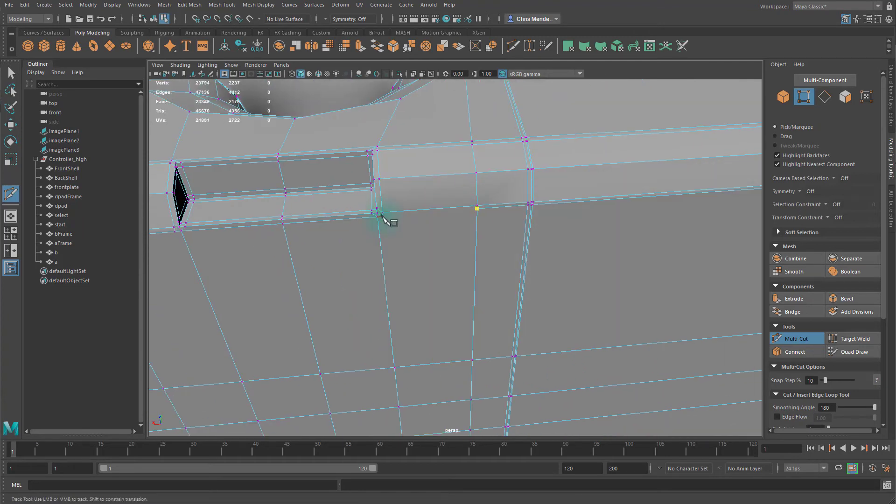
scroll(376, 221, up, 2)
scroll(355, 196, up, 3)
alt+middle_drag(360, 200, 410, 225)
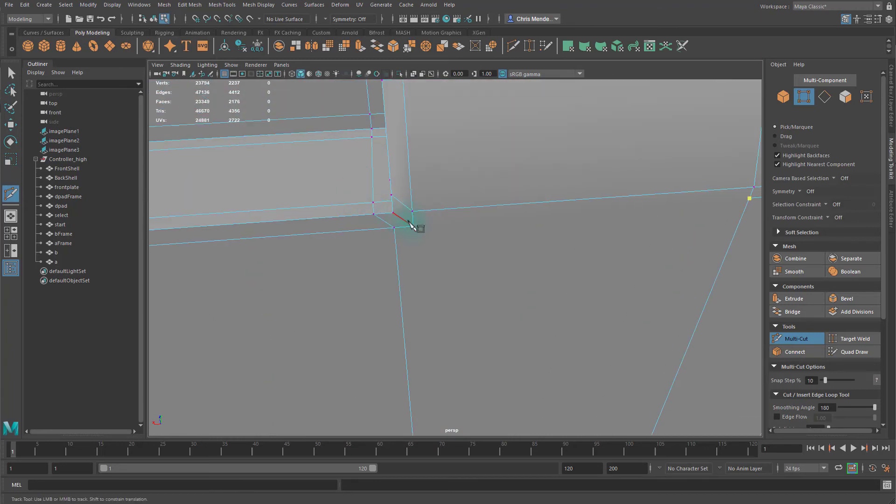
click(414, 227)
key(Return)
Insert a vertical edge loop down BackShell's rear face beside the edge below the slot's lower right corner
scroll(467, 242, down, 6)
scroll(432, 194, up, 1)
alt+middle_drag(430, 192, 436, 237)
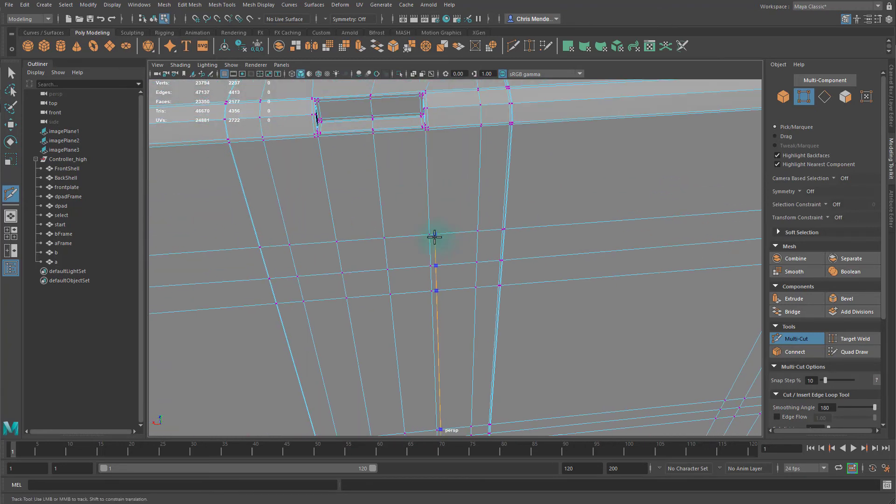
click(428, 130)
scroll(450, 196, down, 6)
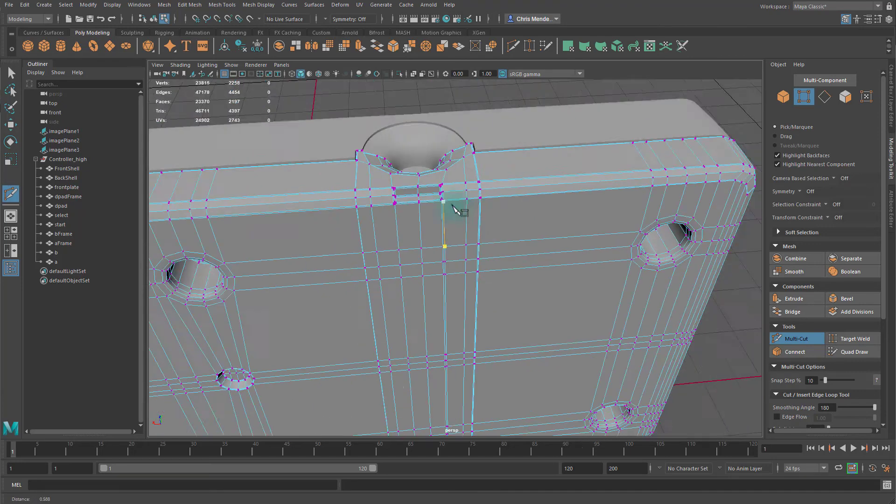
scroll(489, 209, up, 6)
alt+middle_drag(355, 181, 434, 184)
key(Return)
key(Escape)
Cut an edge joining the new vertical loop to the bevel vertex at the slot's lower right corner
alt+middle_drag(598, 142, 550, 171)
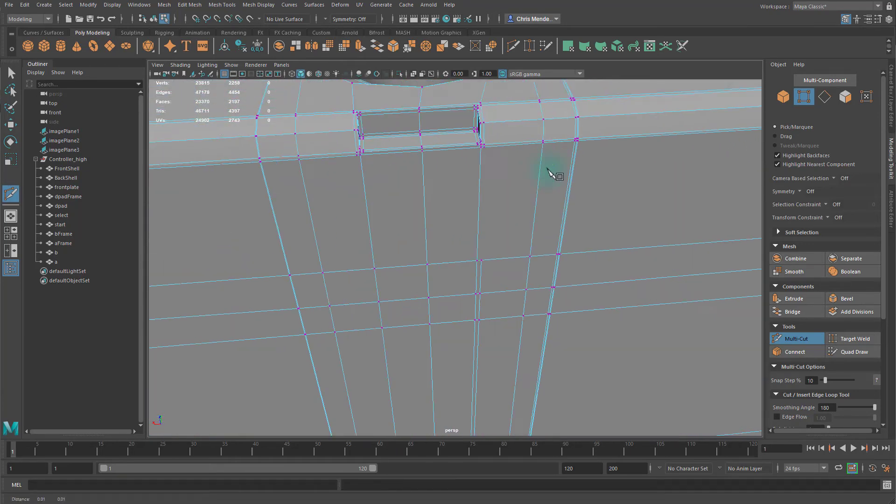
scroll(527, 159, up, 4)
click(481, 116)
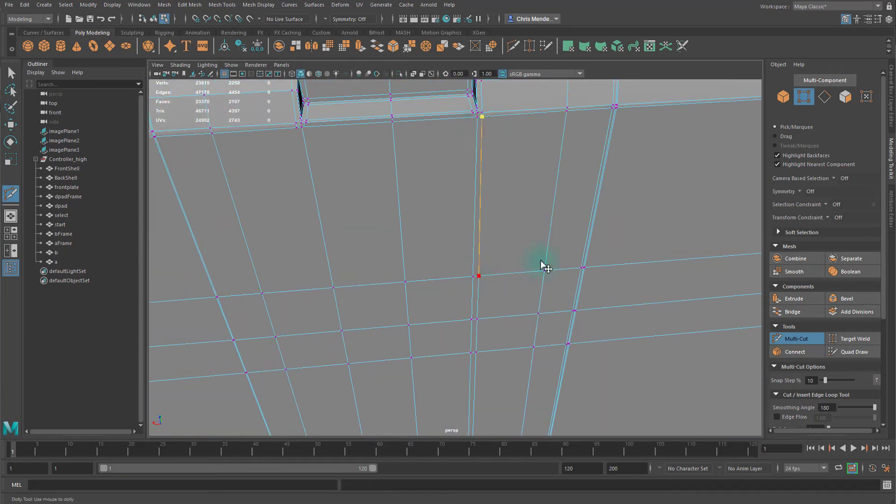
key(Return)
Insert a matching vertical edge loop below the slot's lower left corner and connect it to that corner's bevel vertex
alt+middle_drag(347, 237, 408, 136)
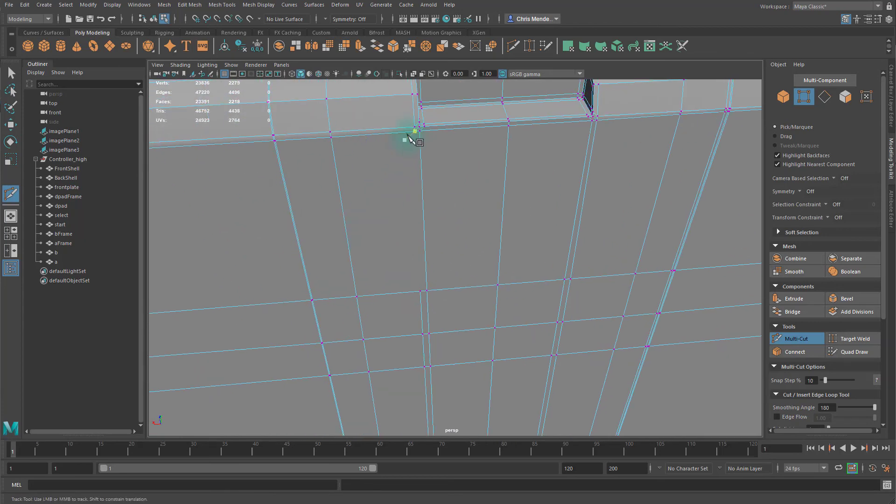
click(420, 291)
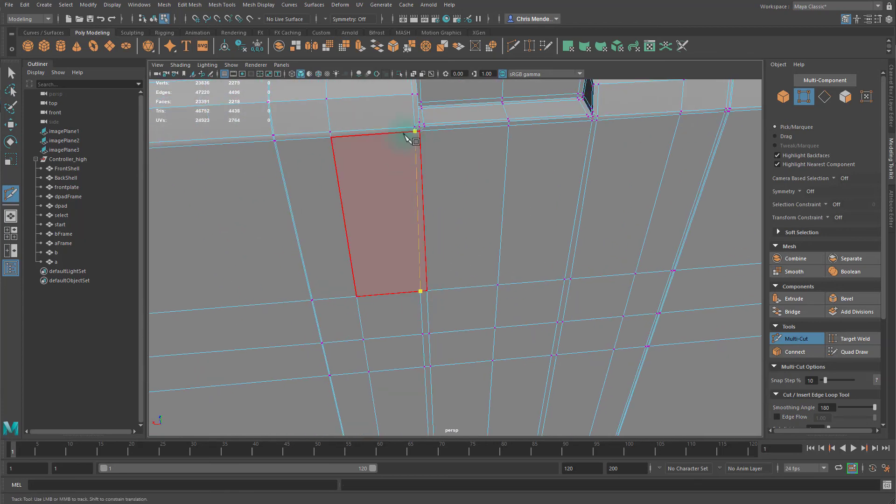
click(415, 131)
key(Return)
click(508, 125)
click(564, 279)
Return BackShell to object mode and examine the beveled slot and the whole controller in smooth preview
alt+right_drag(537, 214, 495, 227)
key(q)
right_drag(503, 185, 547, 152)
key(3)
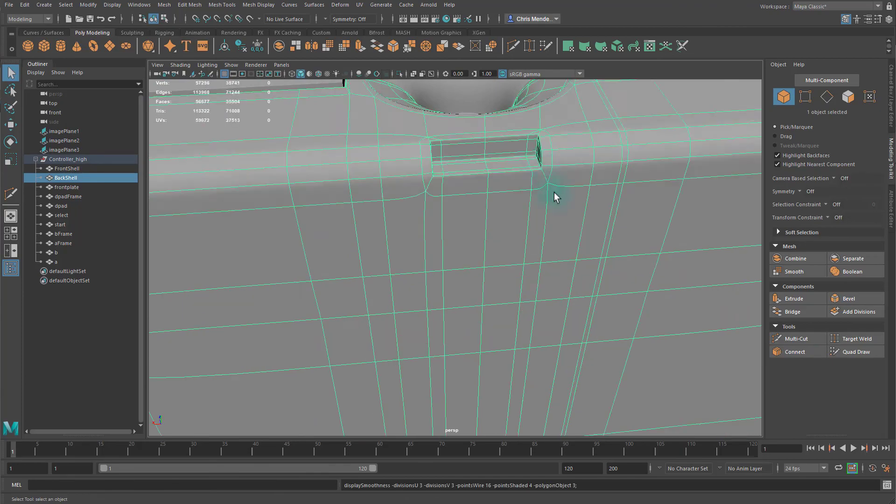
alt+right_drag(554, 192, 476, 223)
click(573, 93)
alt+right_drag(573, 174, 481, 236)
alt+drag(481, 236, 652, 395)
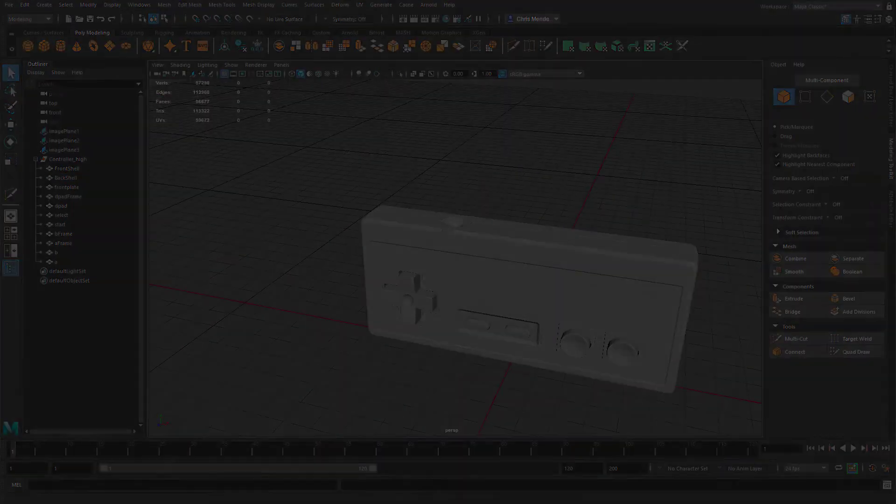